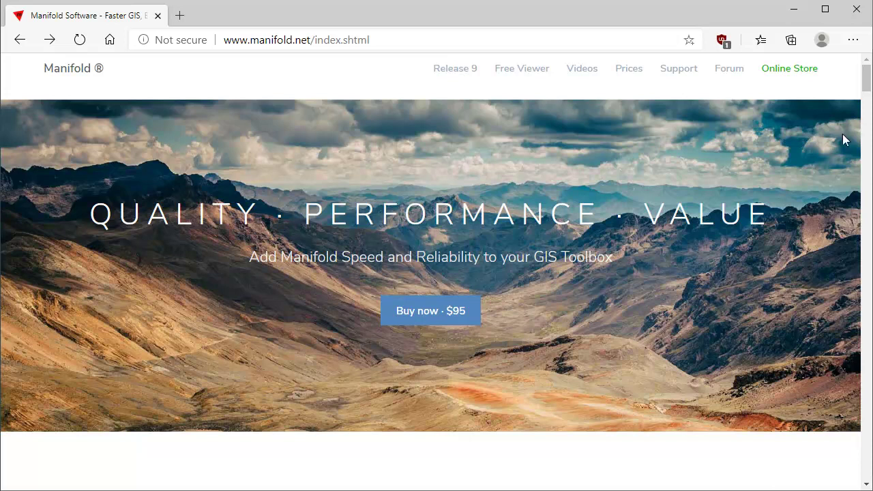
# - Look over the Manifold home page and the Release 9 product page
pyautogui.moveTo(865, 79); pyautogui.dragTo(868, 108)
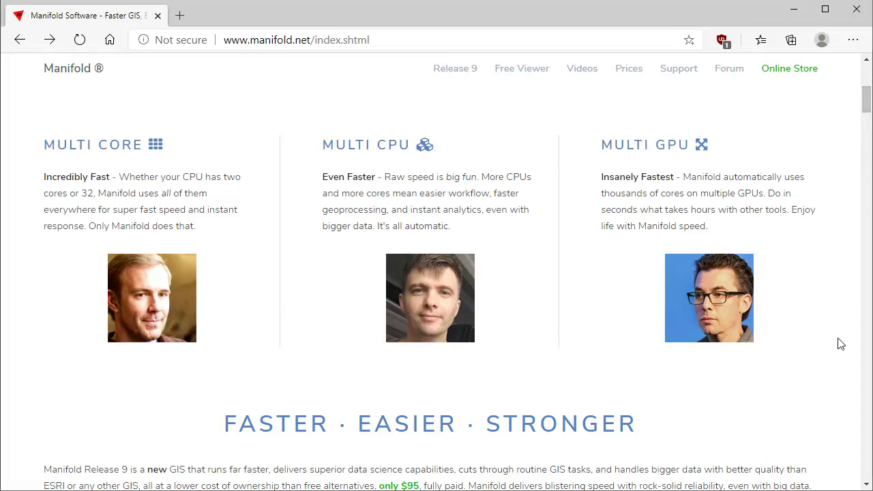
pyautogui.moveTo(864, 106); pyautogui.dragTo(865, 78)
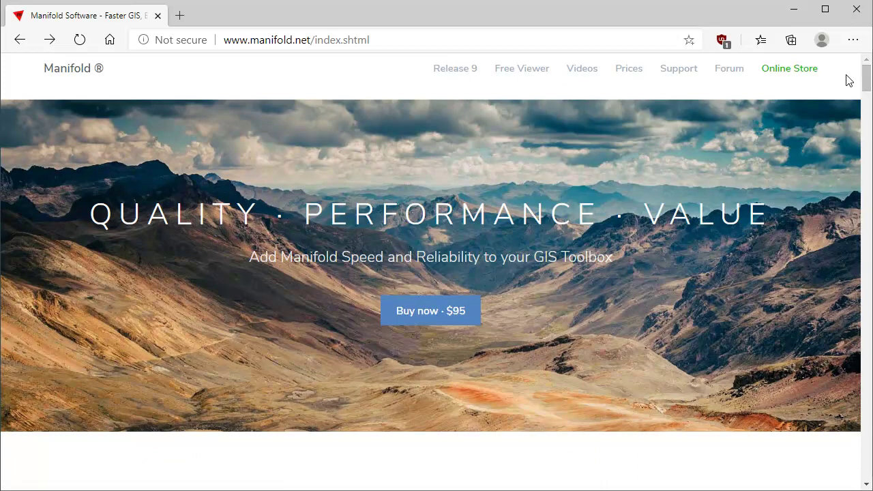
pyautogui.click(453, 72)
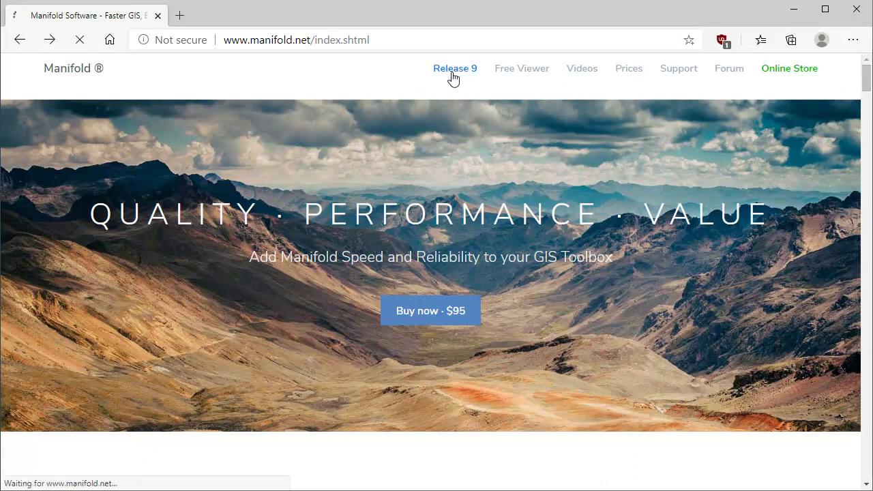
pyautogui.scroll(-4, 164, 300)
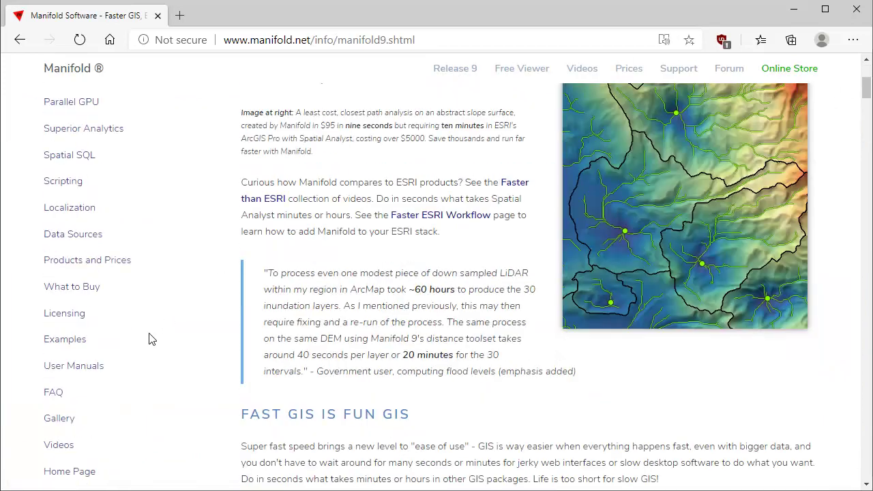
# - Open the free Manifold Viewer downloads page and look through its installation file information
pyautogui.click(528, 73)
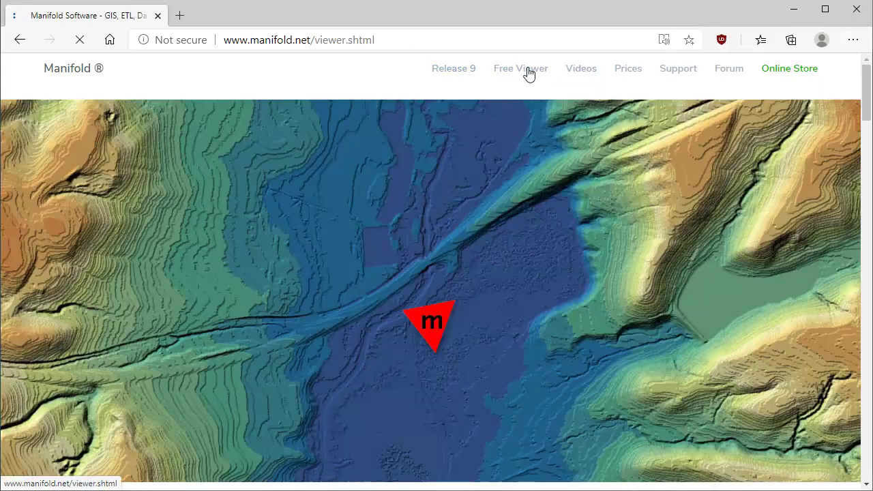
pyautogui.click(431, 328)
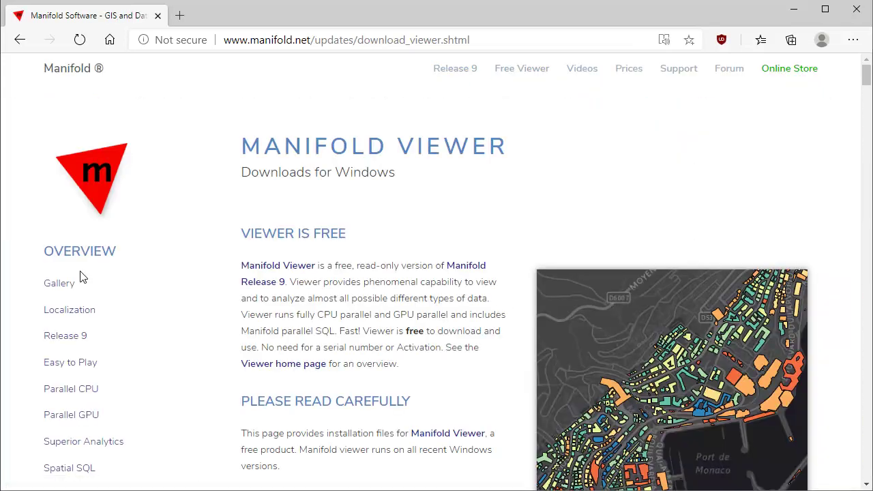
pyautogui.scroll(-3, 187, 218)
pyautogui.scroll(-1, 183, 221)
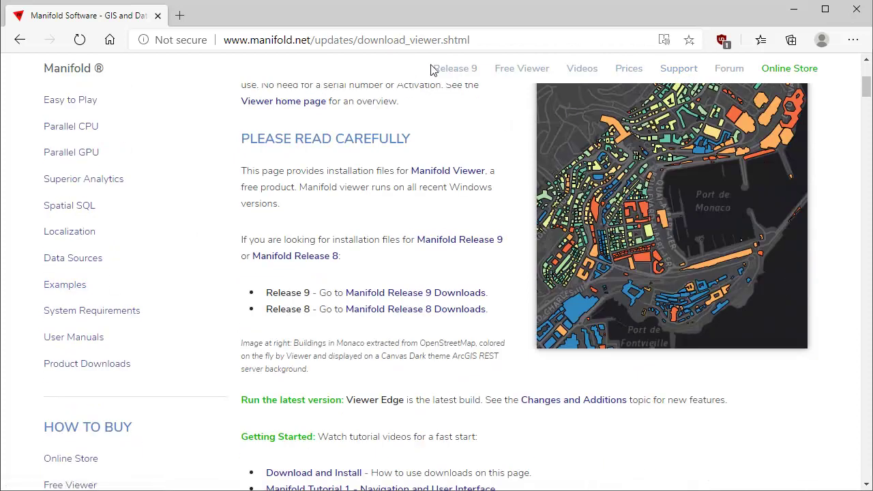
# - Open the Example Files page from the support section and download ArcGIS_REST_Servers.map
pyautogui.click(679, 69)
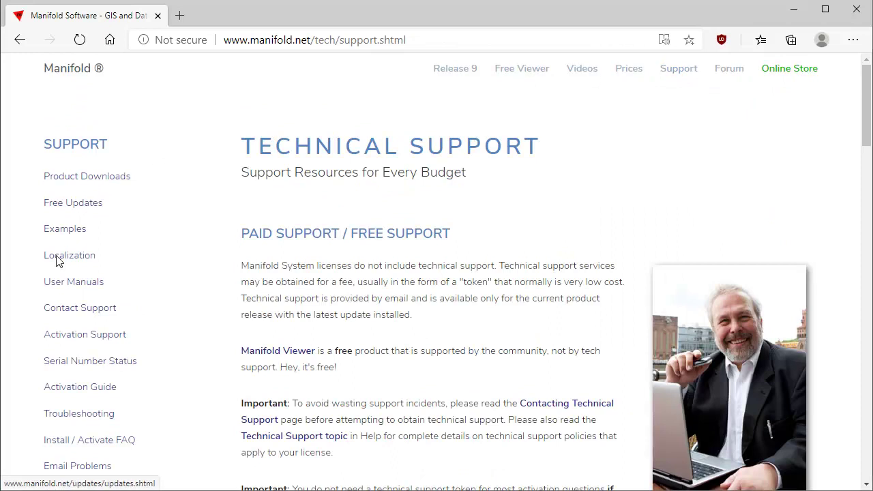
pyautogui.click(66, 232)
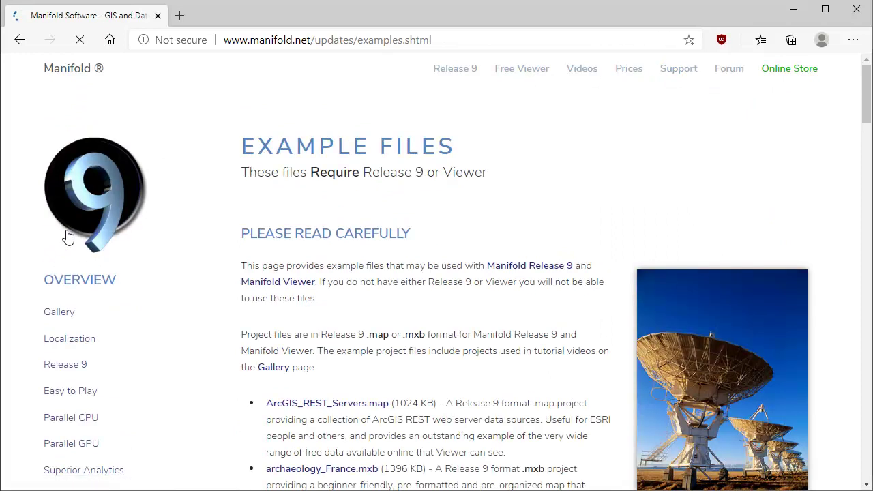
pyautogui.moveTo(867, 82); pyautogui.dragTo(868, 105)
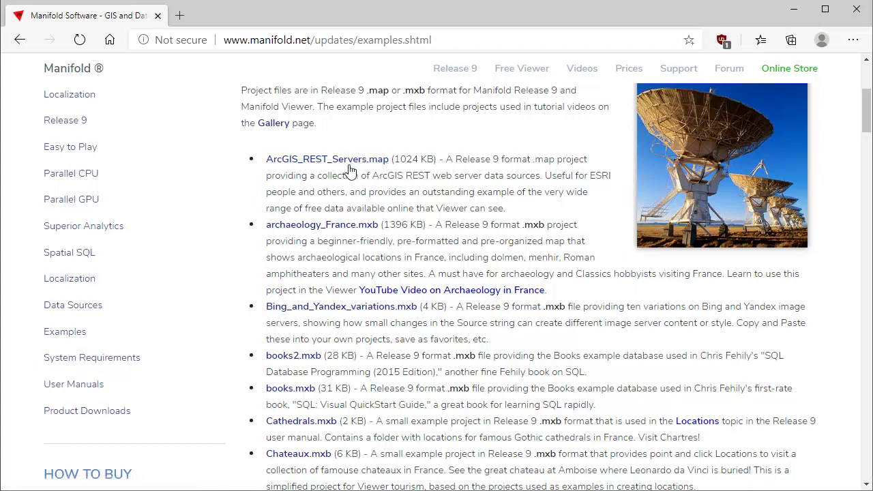
# - Download the Chateaux.mxb and Manifold_World_Volcanoes.map example projects
pyautogui.moveTo(866, 107); pyautogui.dragTo(869, 122)
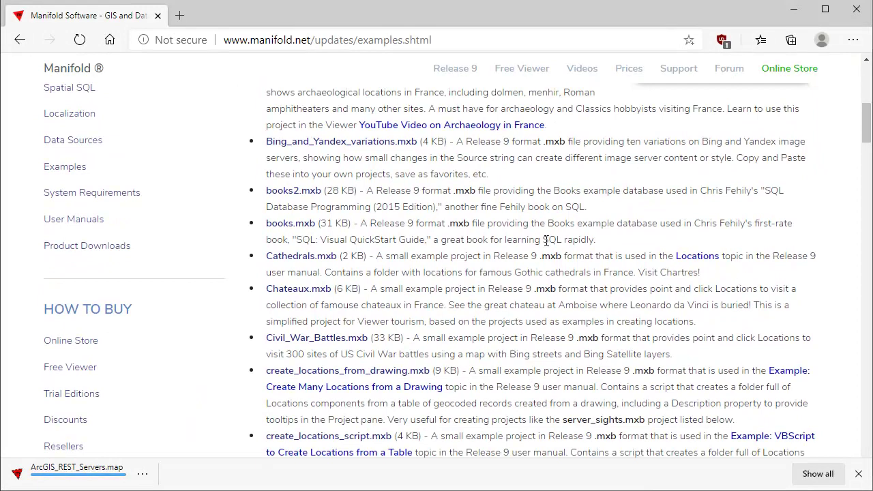
pyautogui.click(314, 289)
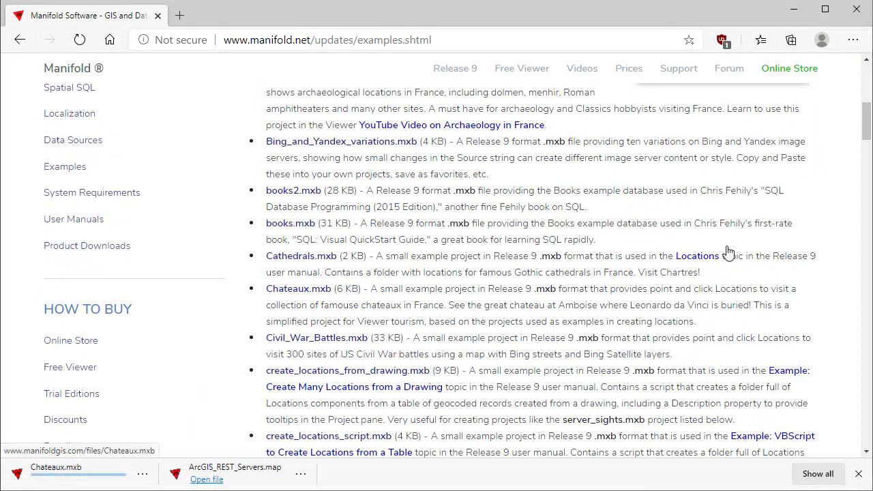
pyautogui.moveTo(866, 127); pyautogui.dragTo(867, 204)
pyautogui.click(328, 230)
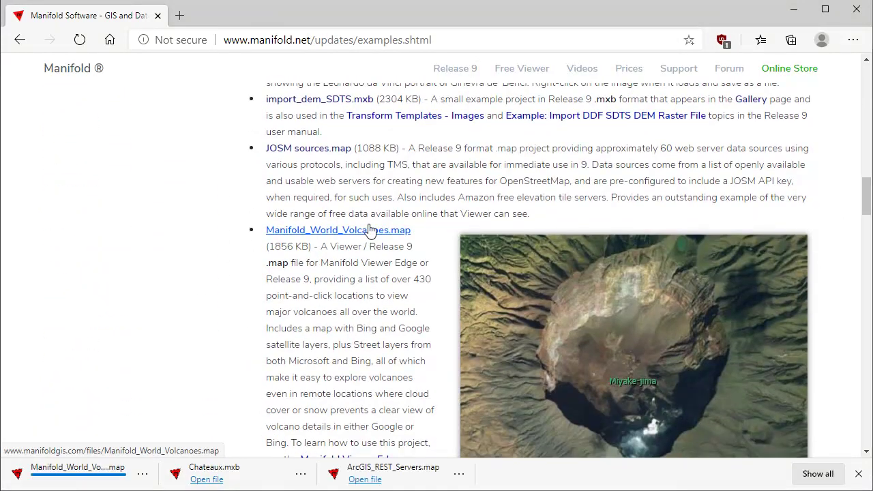
# - Download the Nuclear_Reactors.mxb and server_sights.mxb example projects
pyautogui.moveTo(865, 198); pyautogui.dragTo(869, 247)
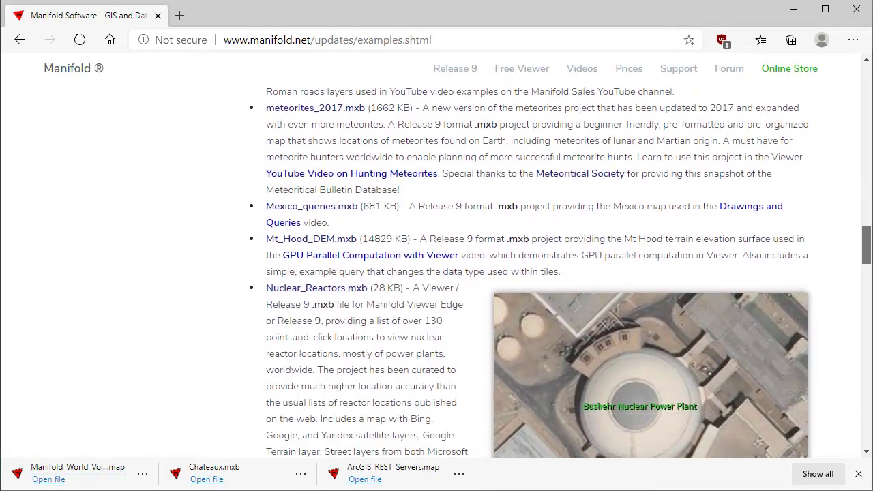
pyautogui.click(337, 285)
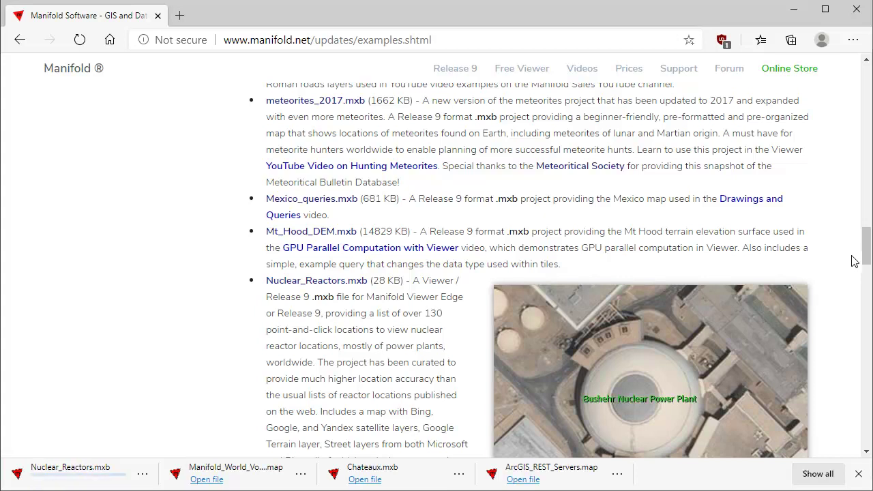
pyautogui.scroll(-5, 469, 341)
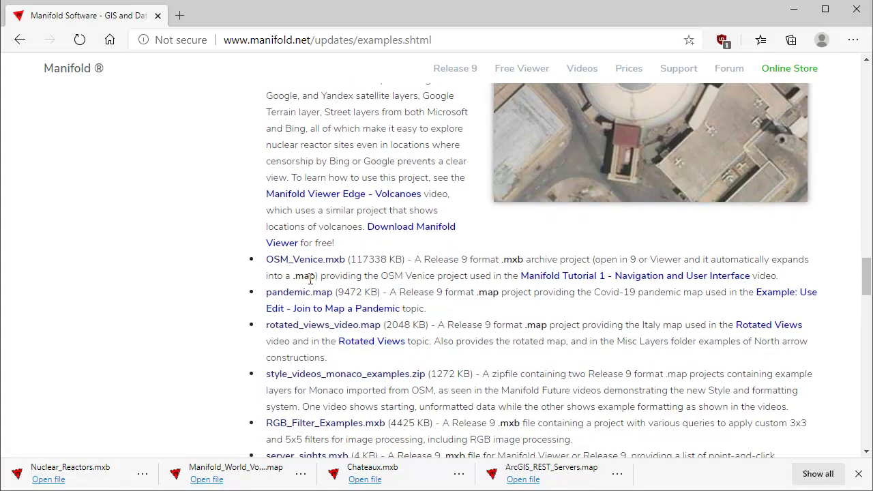
pyautogui.scroll(-3, 309, 278)
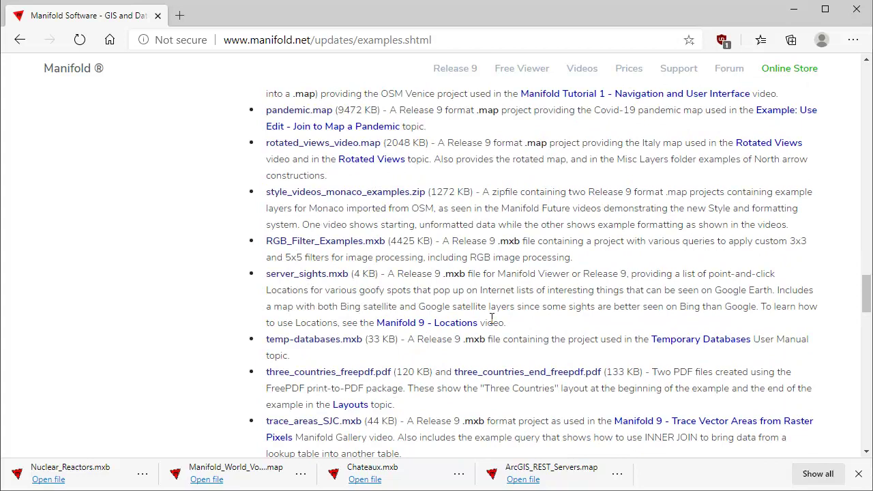
pyautogui.click(311, 275)
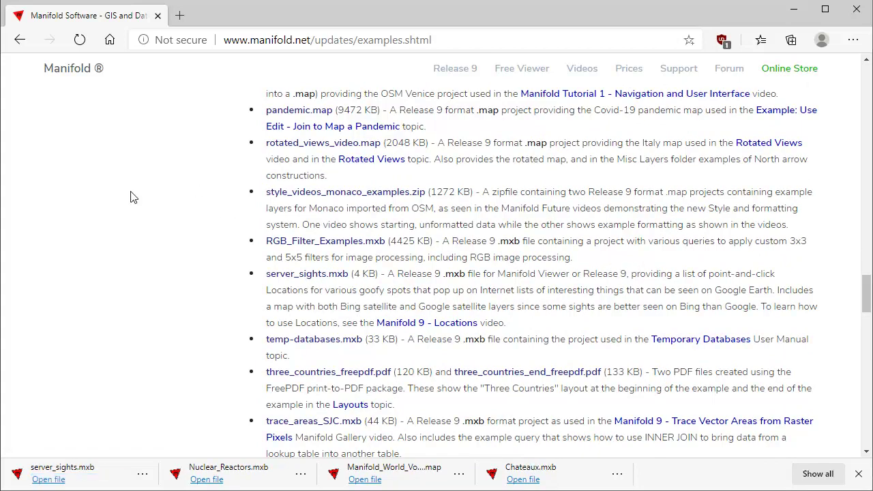
# - Move all five downloaded project files from the D: downloads folder into C:\Projects, and put the downloads window away
pyautogui.click(144, 481)
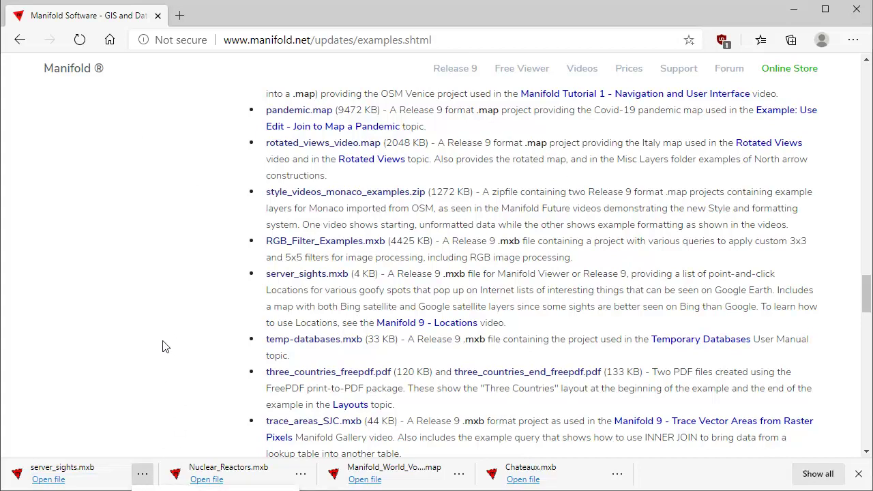
pyautogui.click(144, 475)
pyautogui.moveTo(266, 253); pyautogui.dragTo(165, 109)
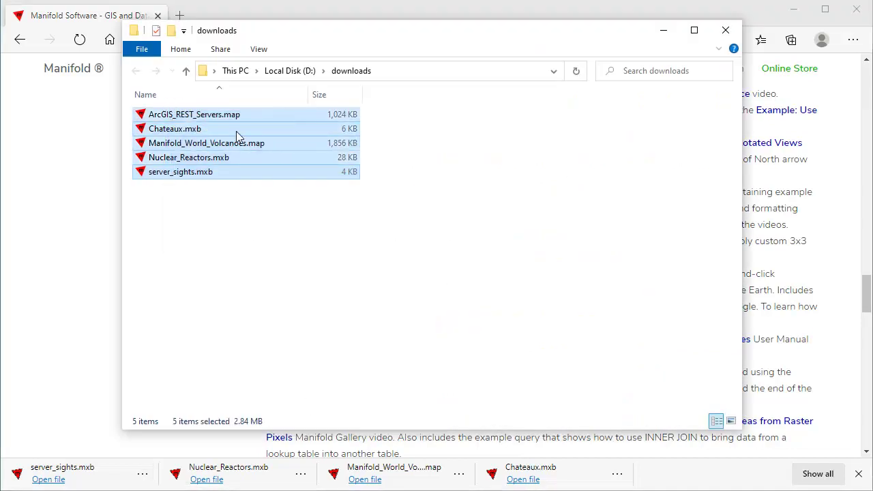
pyautogui.rightClick(236, 131)
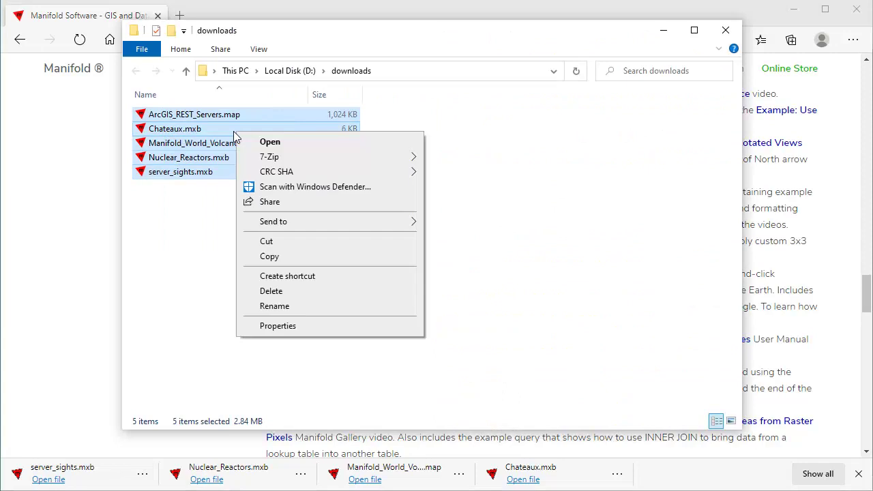
pyautogui.click(267, 241)
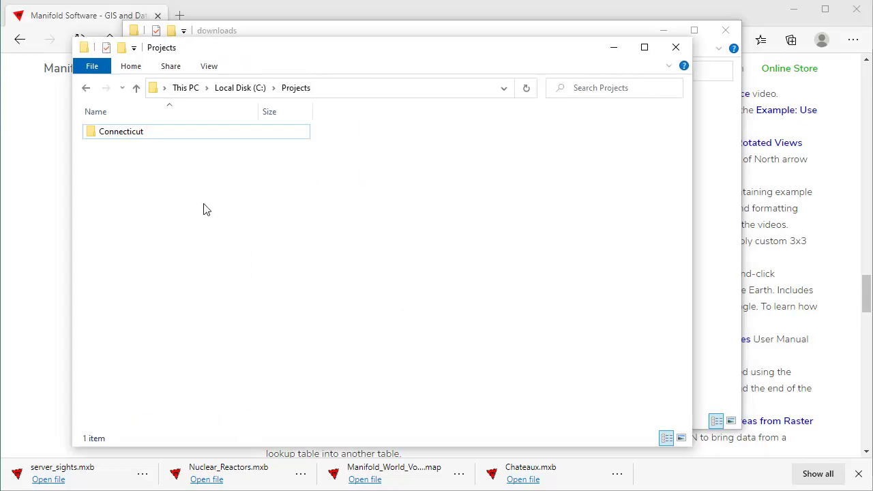
pyautogui.rightClick(203, 210)
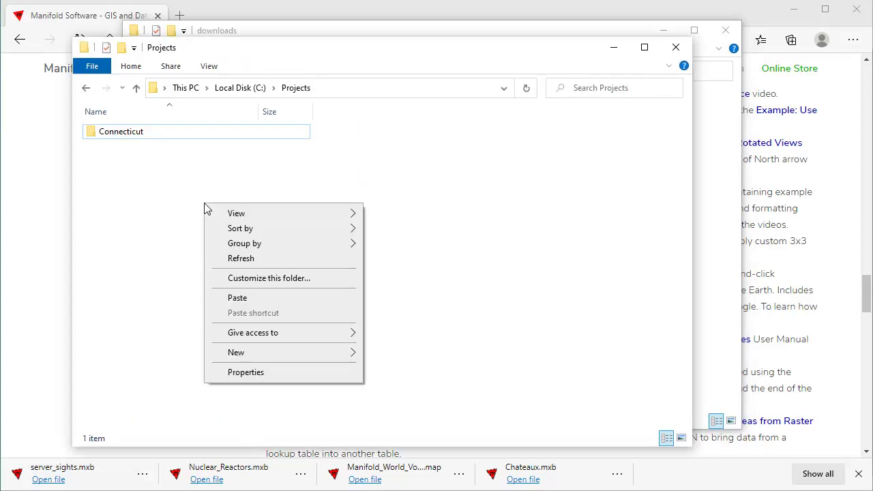
pyautogui.click(242, 300)
pyautogui.click(482, 216)
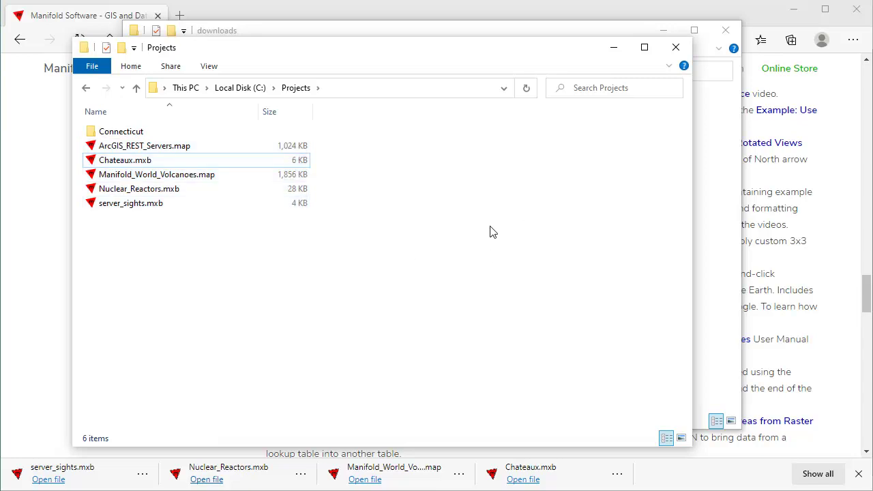
pyautogui.click(662, 31)
pyautogui.moveTo(356, 52); pyautogui.dragTo(697, 64)
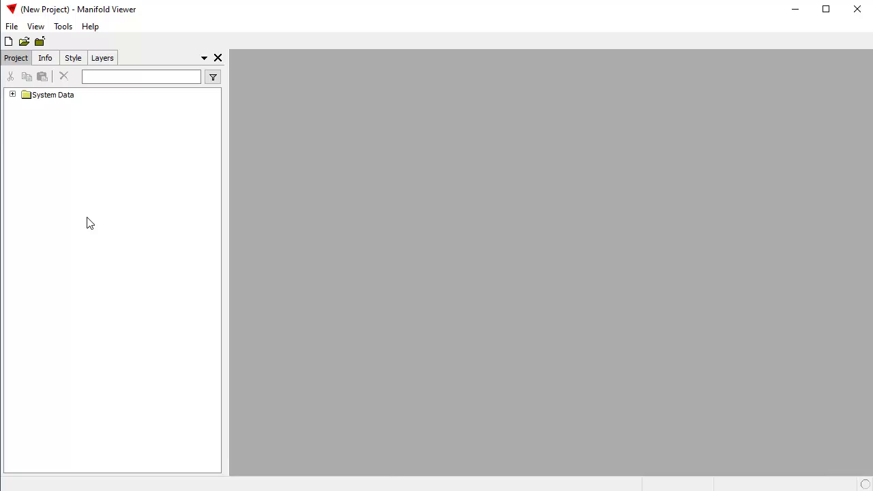
# - In Manifold Viewer, import ct_open_space.shp from the Connecticut folder in Projects and open the ct_open_space drawing
pyautogui.click(11, 28)
pyautogui.click(56, 106)
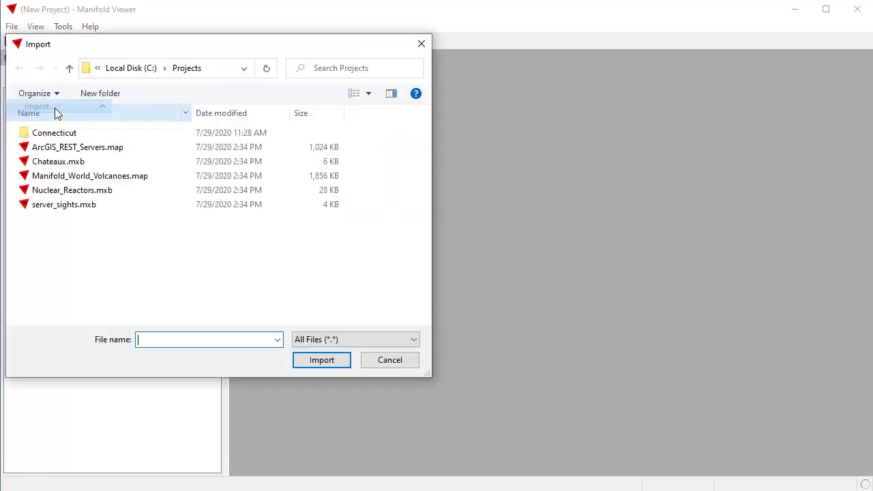
pyautogui.doubleClick(71, 134)
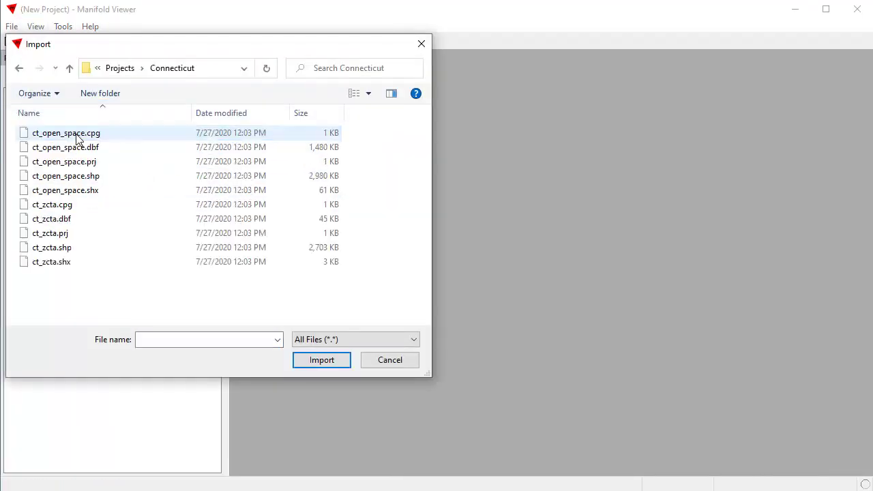
pyautogui.click(123, 178)
pyautogui.click(322, 361)
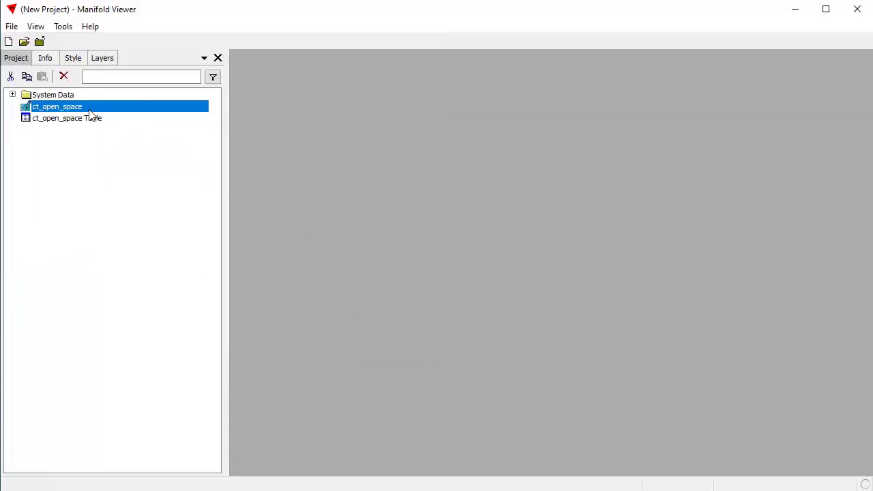
pyautogui.doubleClick(89, 106)
pyautogui.moveTo(505, 114); pyautogui.dragTo(609, 235)
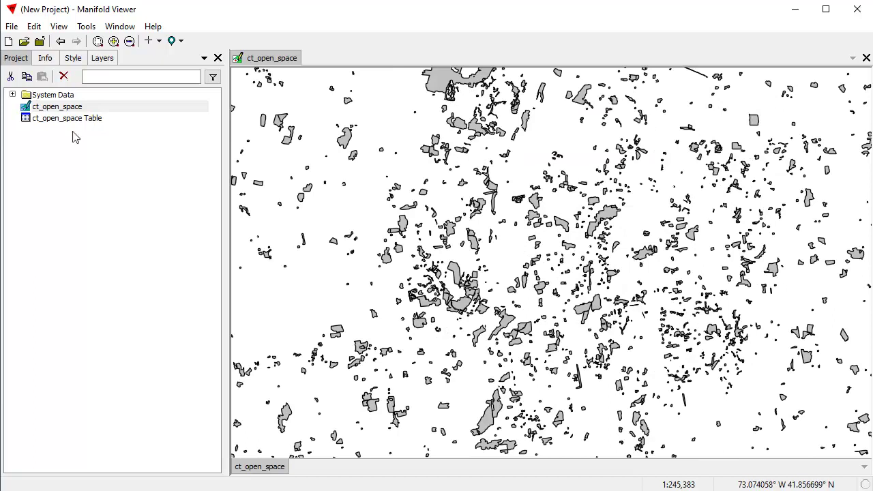
pyautogui.hotkey('alt', 'Tab')
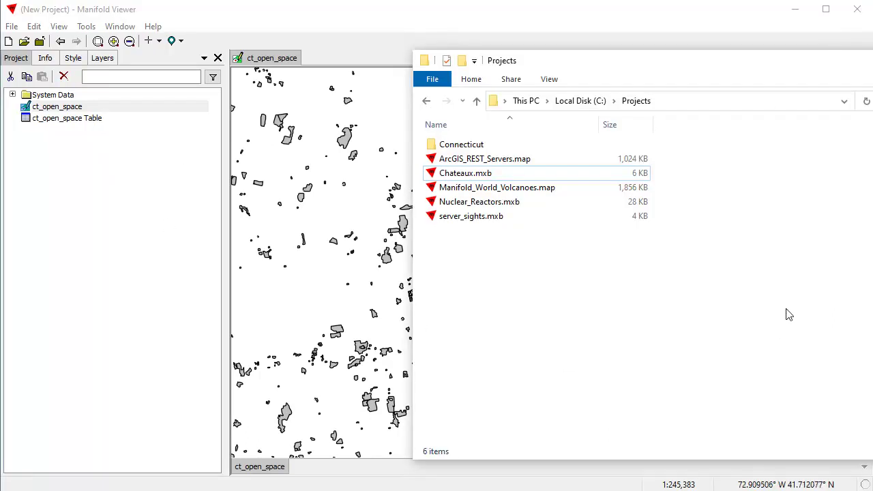
pyautogui.click(11, 27)
pyautogui.click(35, 59)
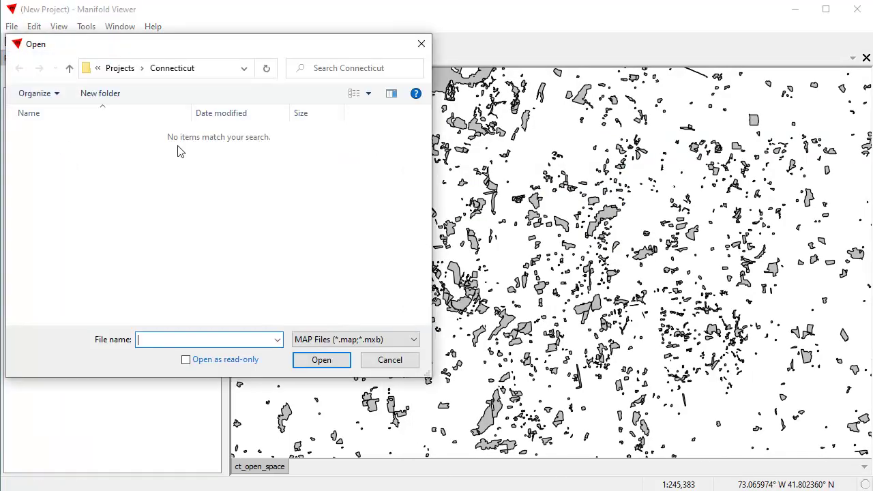
pyautogui.click(69, 69)
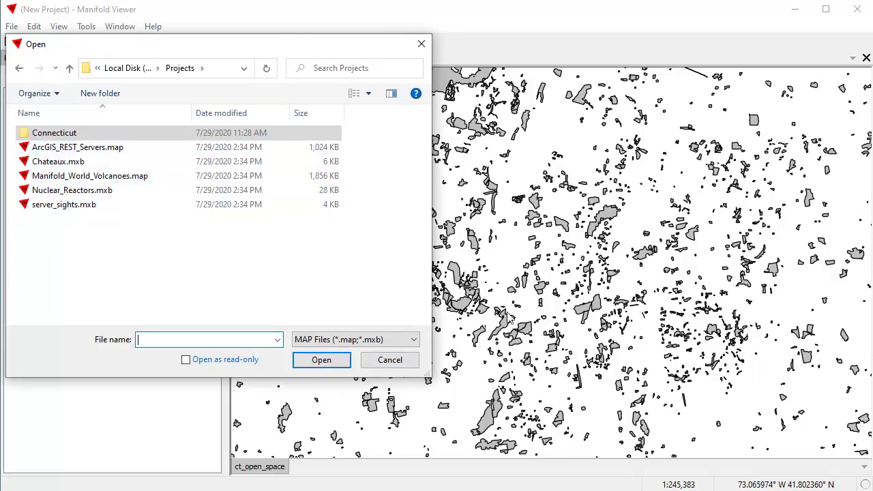
pyautogui.click(390, 360)
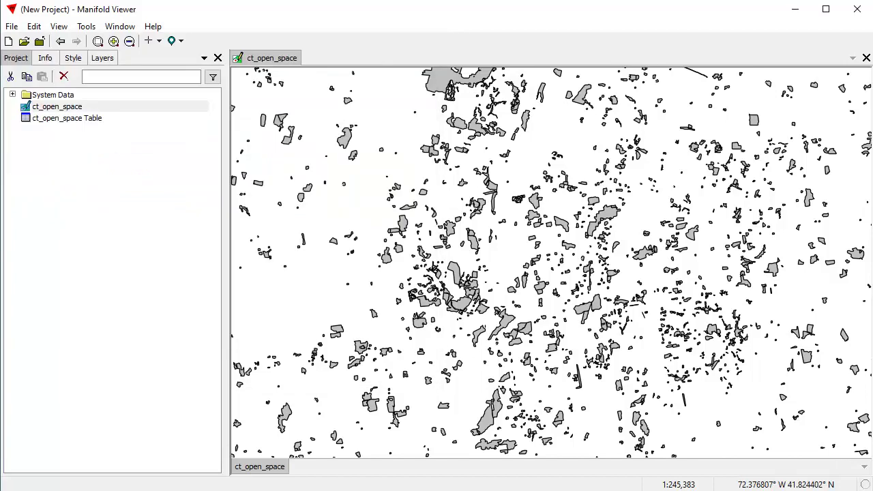
# - Switch to the File Explorer Projects folder and open server_sights.mxb from there in Manifold Viewer
pyautogui.hotkey('alt', 'Tab')
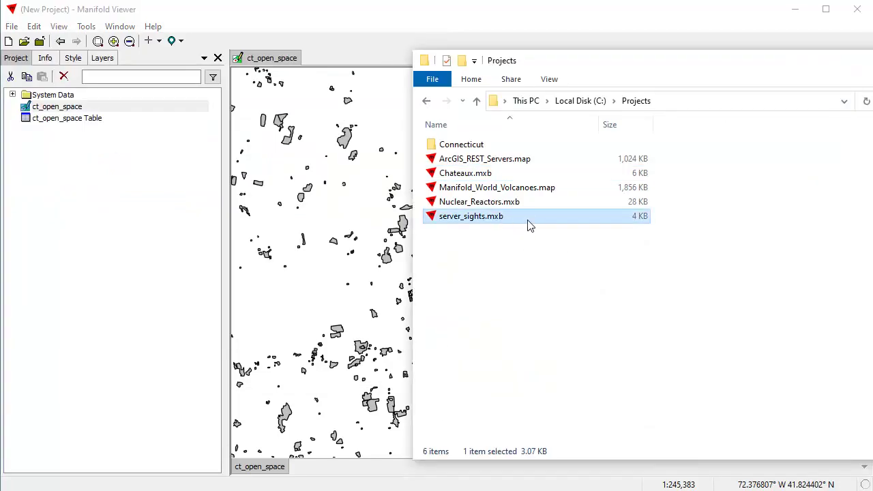
pyautogui.moveTo(534, 220); pyautogui.dragTo(107, 212)
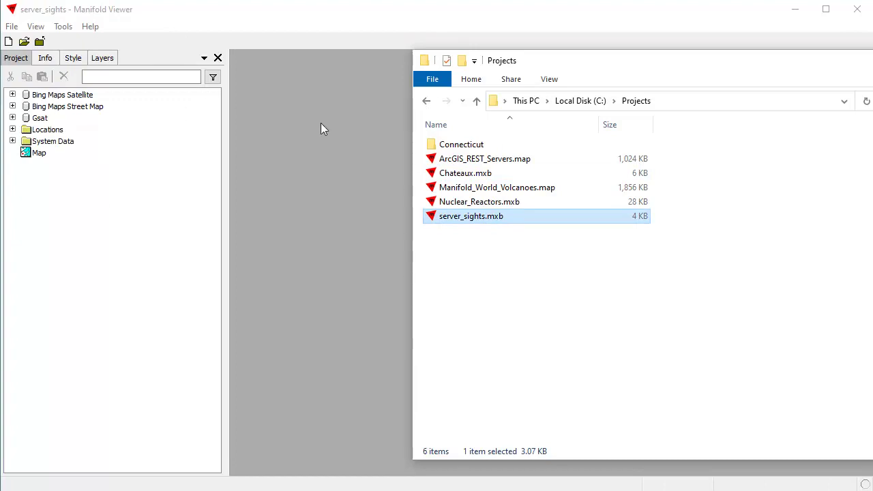
# - Open the Map of the server_sights project and toggle the Google Maps satellite layer off and back on to compare it with Bing
pyautogui.click(424, 15)
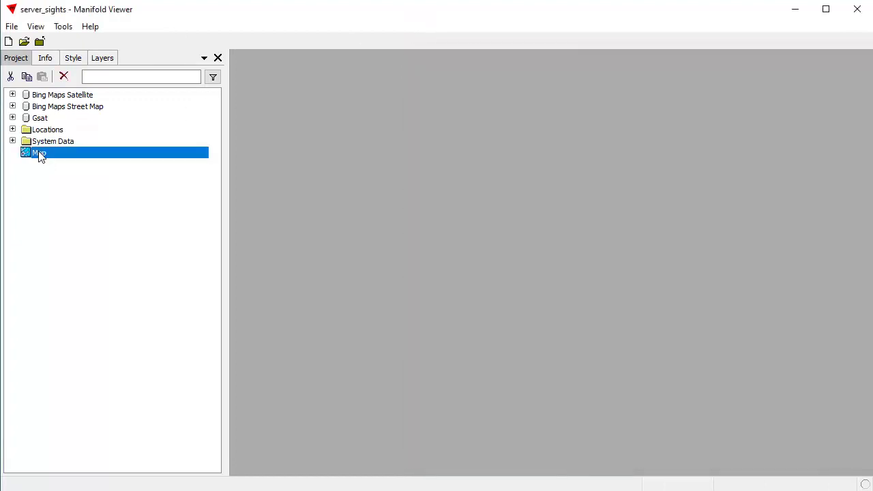
pyautogui.doubleClick(39, 153)
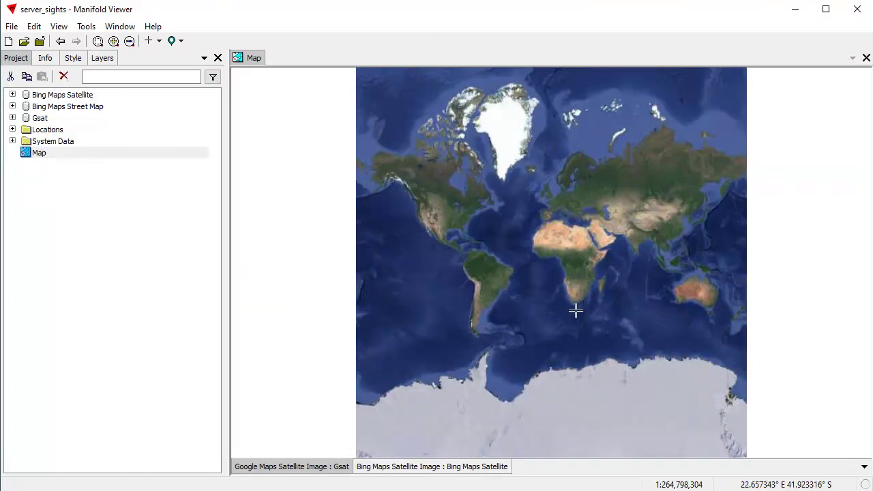
pyautogui.keyDown('shift'); pyautogui.click(317, 468); pyautogui.keyUp('shift')
pyautogui.keyDown('shift'); pyautogui.click(317, 468); pyautogui.keyUp('shift')
pyautogui.keyDown('shift'); pyautogui.click(317, 468); pyautogui.keyUp('shift')
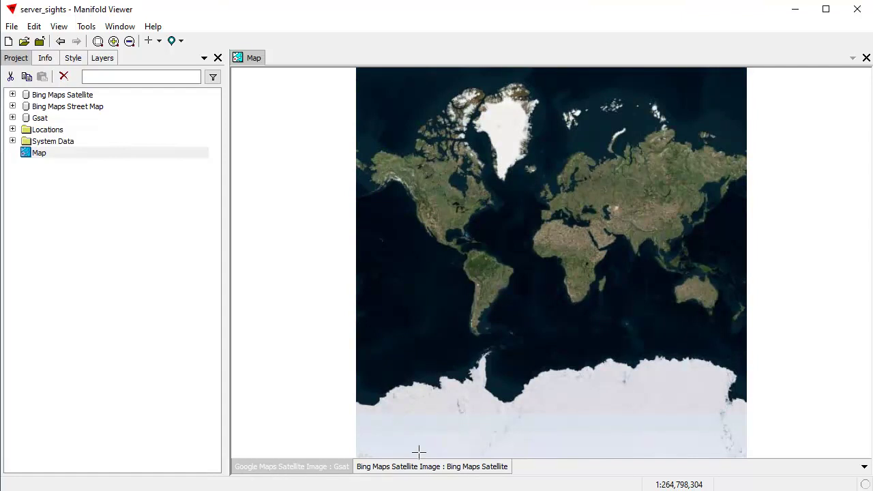
pyautogui.keyDown('shift'); pyautogui.click(282, 469); pyautogui.keyUp('shift')
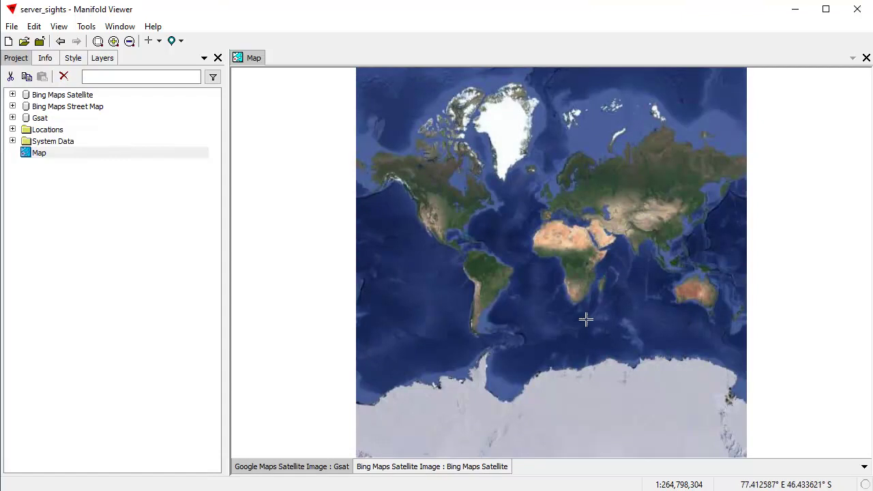
# - Look through the Locations folder, collapse it again, and take the map to the saved location Grand Prismatic Spring, Yellowstone
pyautogui.click(12, 129)
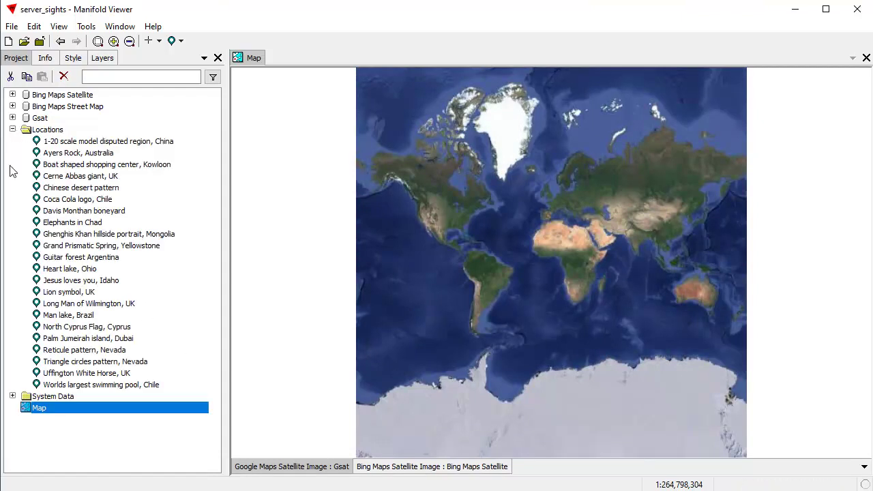
pyautogui.click(12, 130)
pyautogui.click(181, 41)
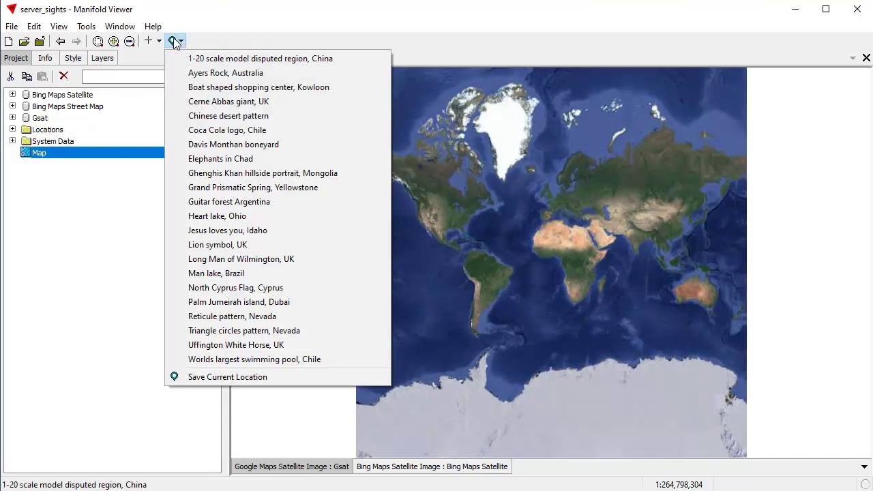
pyautogui.click(219, 189)
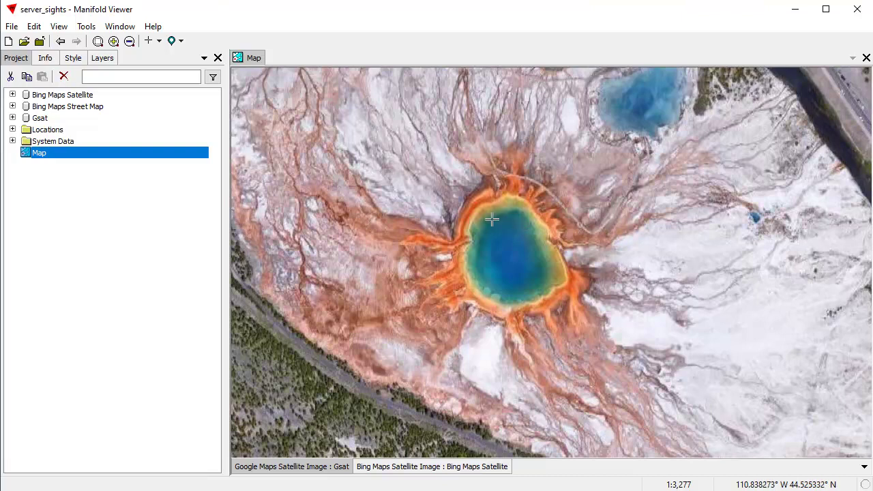
# - Examine the Grand Prismatic Spring and the walkway along its edge at closer scale
pyautogui.moveTo(391, 130); pyautogui.dragTo(619, 335)
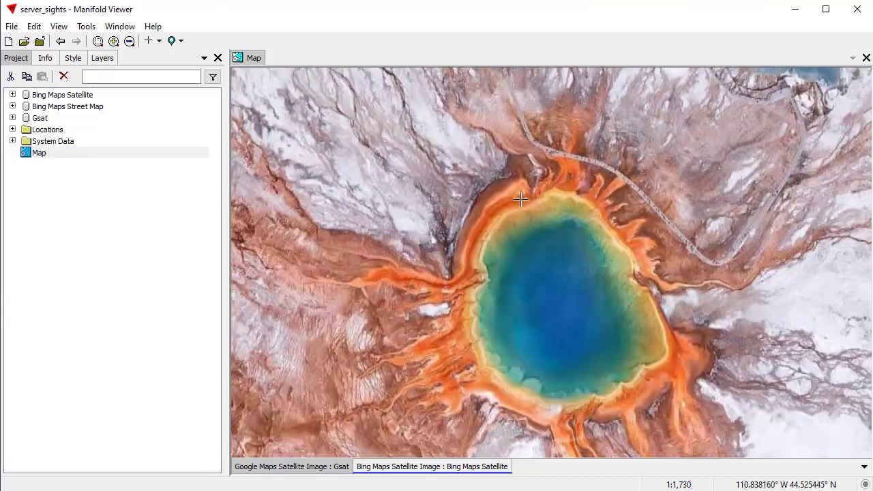
pyautogui.moveTo(382, 107); pyautogui.dragTo(684, 321)
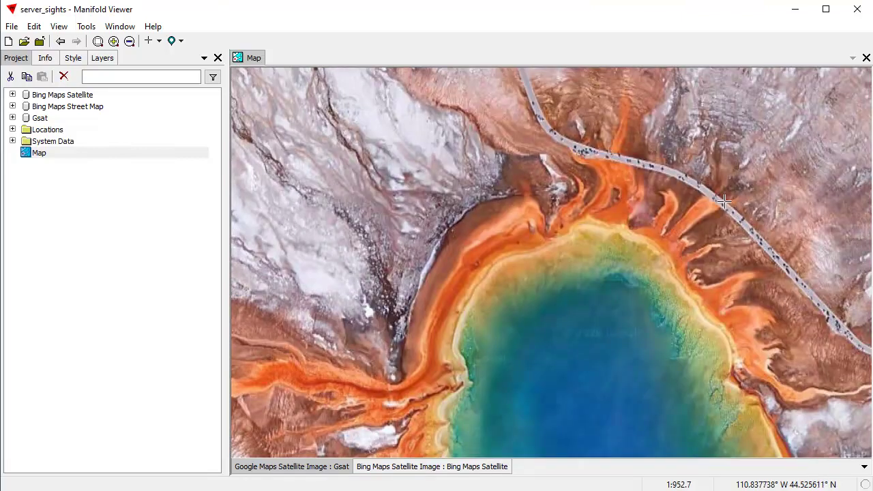
pyautogui.moveTo(622, 345); pyautogui.dragTo(526, 273)
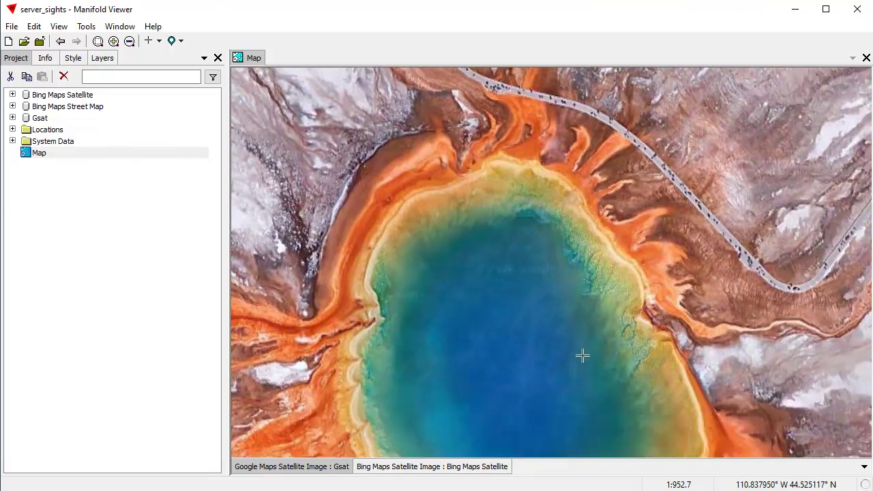
pyautogui.moveTo(576, 335); pyautogui.dragTo(505, 273)
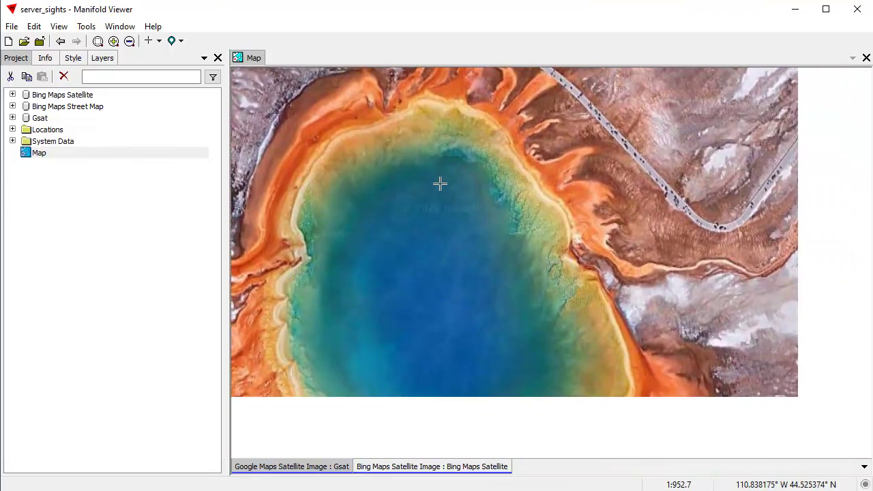
pyautogui.moveTo(454, 197); pyautogui.dragTo(532, 264)
pyautogui.moveTo(569, 315); pyautogui.dragTo(410, 189)
pyautogui.moveTo(315, 76); pyautogui.dragTo(644, 328)
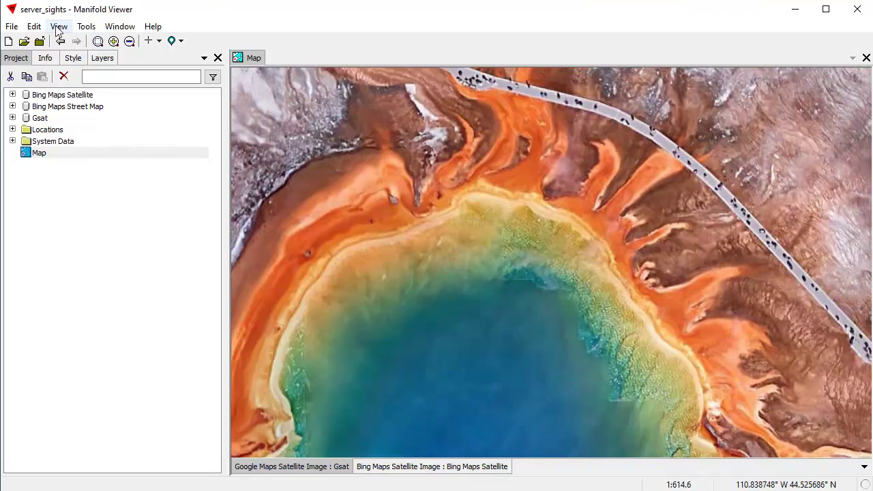
# - Step back and forward through the previous map views and inspect the walkway beside the spring
pyautogui.click(60, 42)
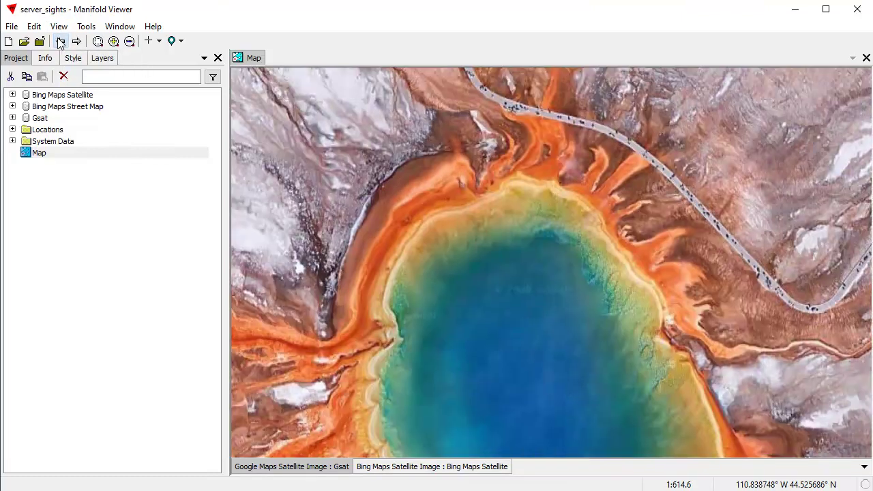
pyautogui.click(60, 41)
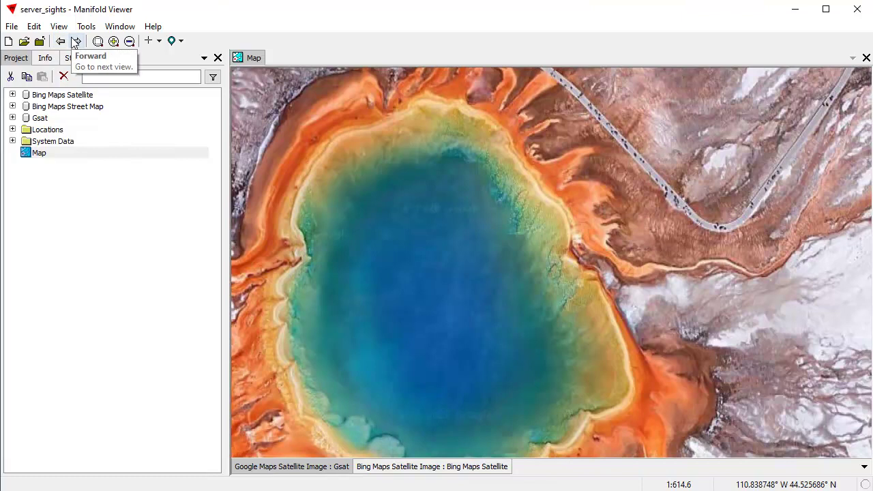
pyautogui.click(76, 41)
pyautogui.click(76, 42)
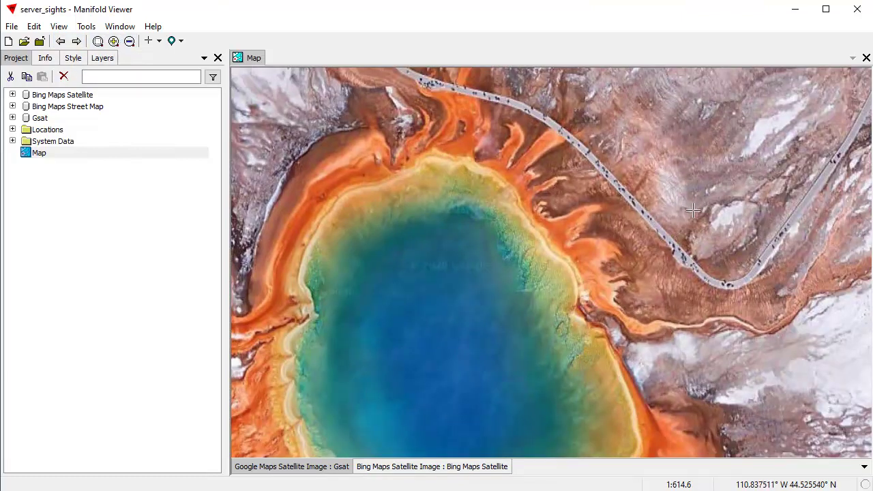
pyautogui.moveTo(635, 260); pyautogui.dragTo(589, 236)
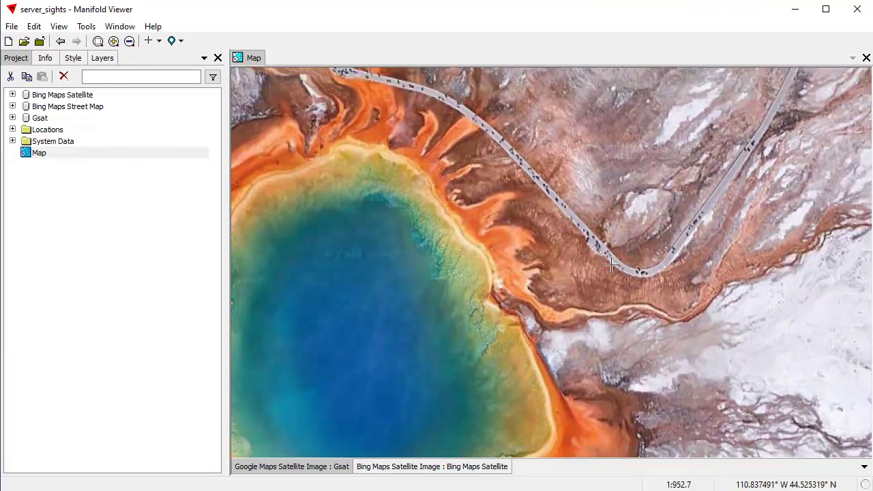
pyautogui.scroll(-1, 481, 203)
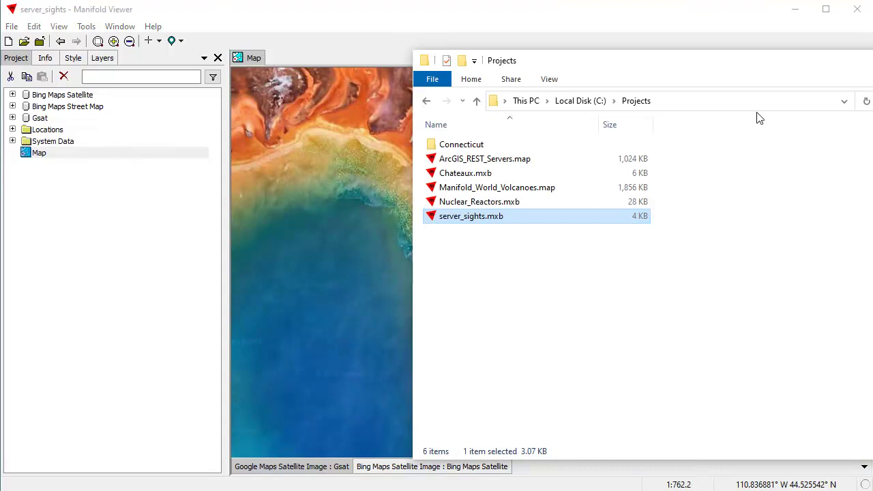
# - Switch to the File Explorer Projects folder, open Nuclear_Reactors.mxb from there in Manifold Viewer, and open its Map
pyautogui.click(558, 204)
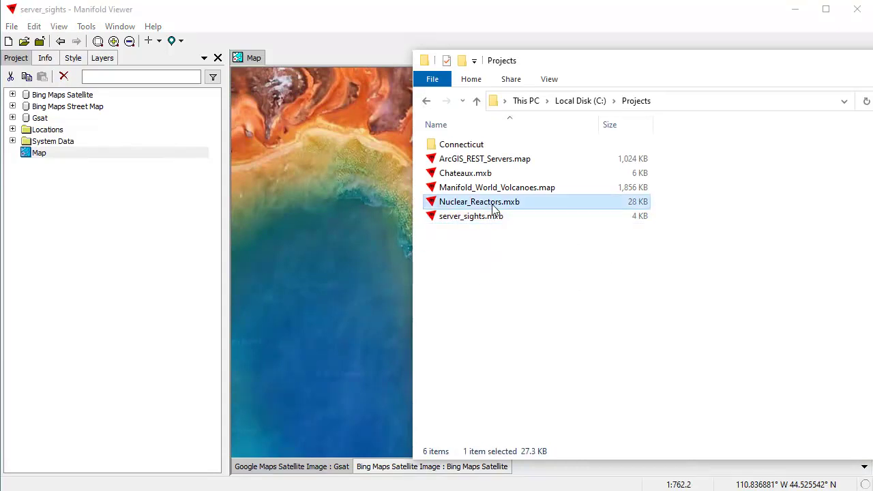
pyautogui.moveTo(564, 205); pyautogui.dragTo(123, 241)
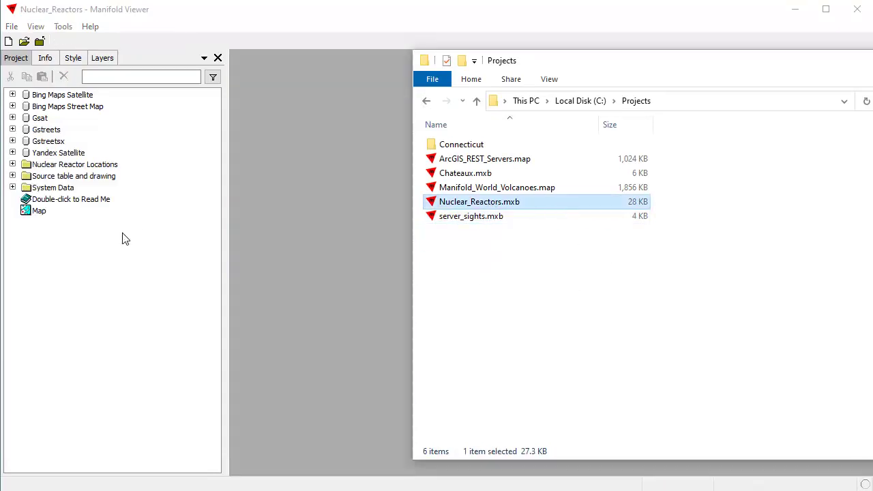
pyautogui.click(394, 26)
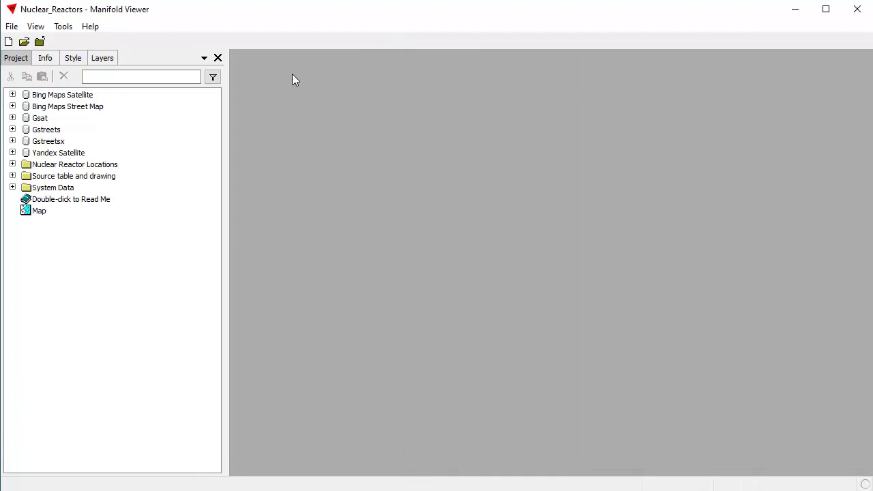
pyautogui.doubleClick(38, 212)
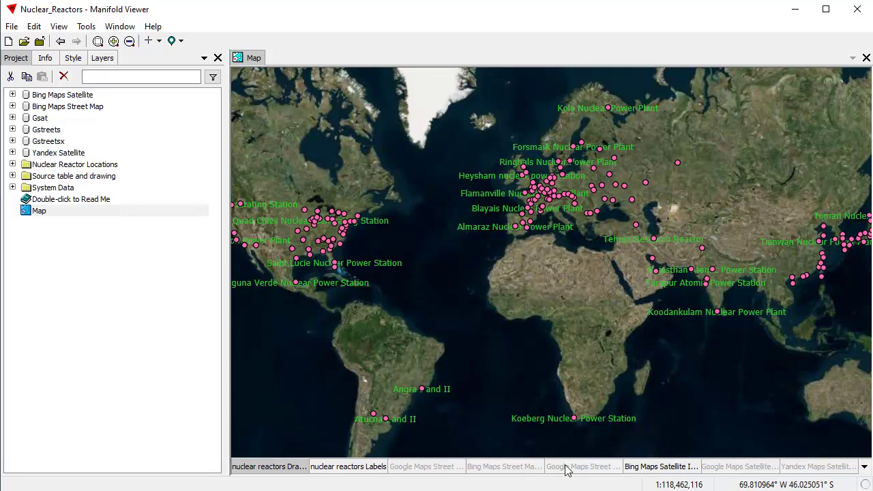
# - Toggle the nuclear reactors drawing layer and the nuclear reactors Labels layer off and back on
pyautogui.click(269, 466)
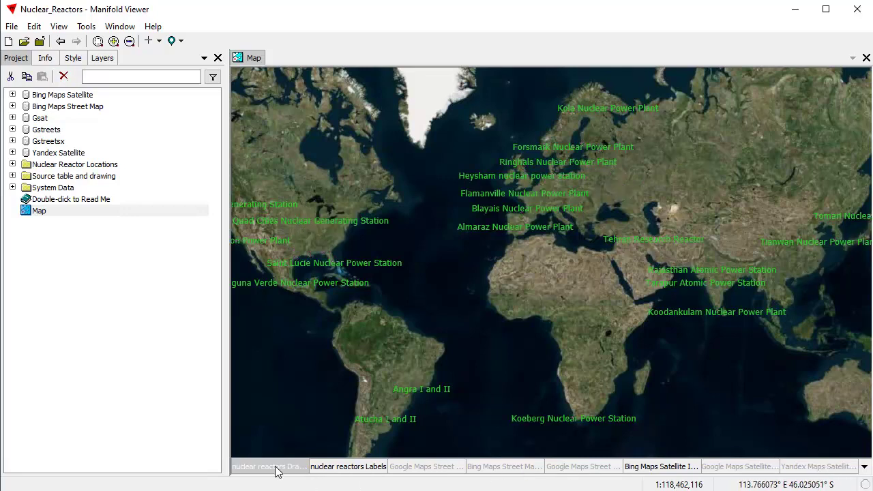
pyautogui.click(269, 466)
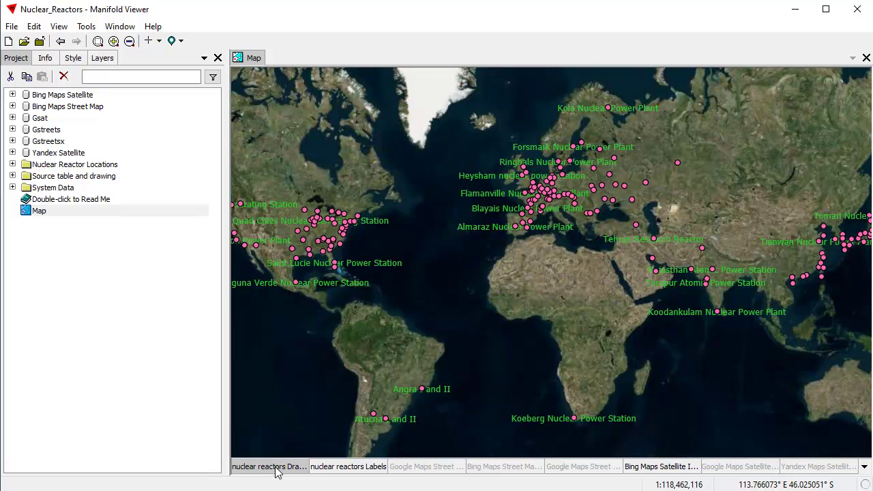
pyautogui.click(365, 466)
pyautogui.click(367, 467)
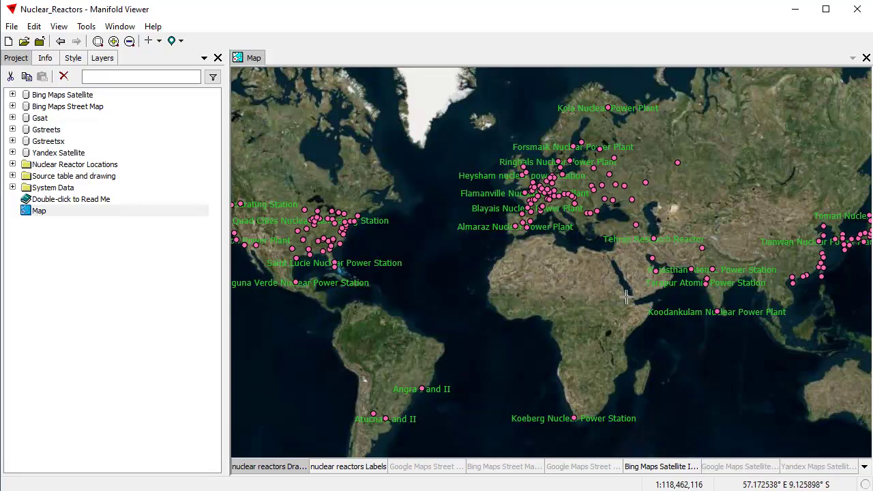
# - Go to the Beaver Valley Nuclear Generating Station location and compare its Google satellite imagery with Bing, ending on Bing
pyautogui.click(181, 41)
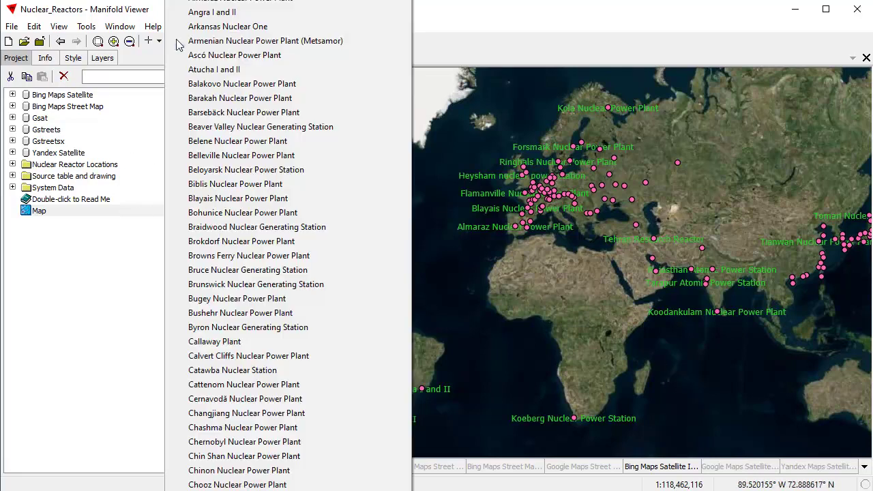
pyautogui.click(264, 126)
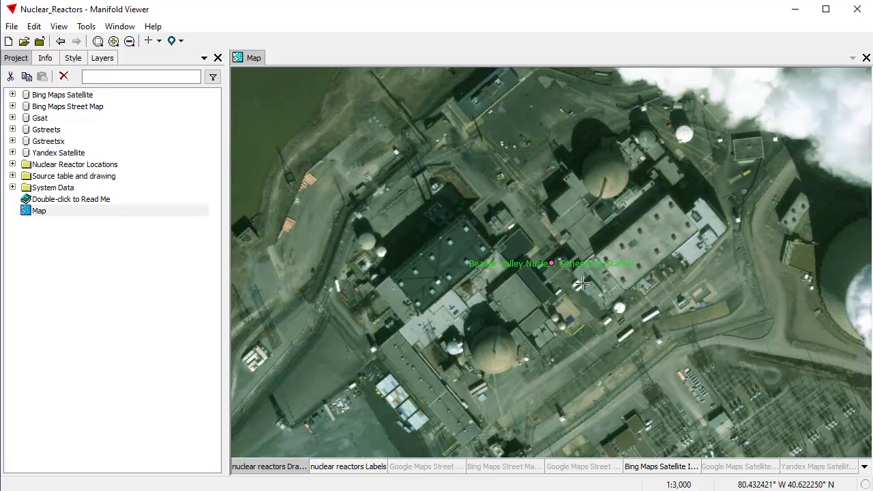
pyautogui.keyDown('shift'); pyautogui.click(659, 466); pyautogui.keyUp('shift')
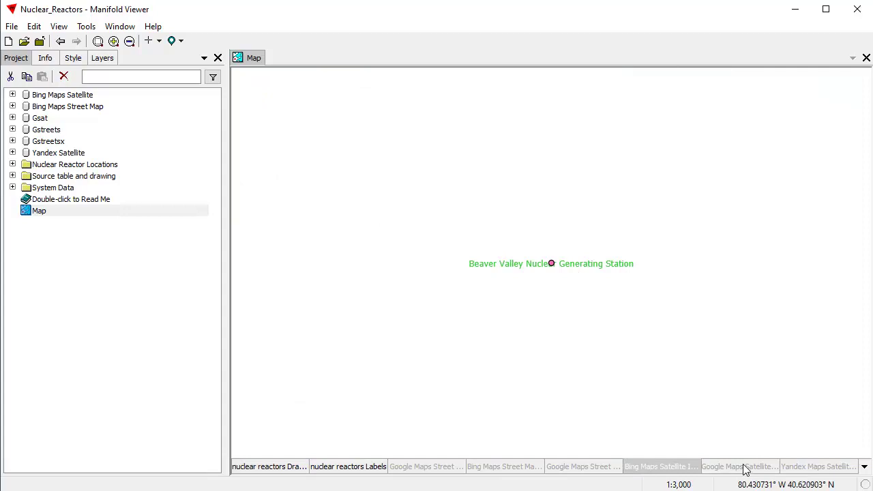
pyautogui.click(745, 466)
pyautogui.keyDown('shift'); pyautogui.click(745, 466); pyautogui.keyUp('shift')
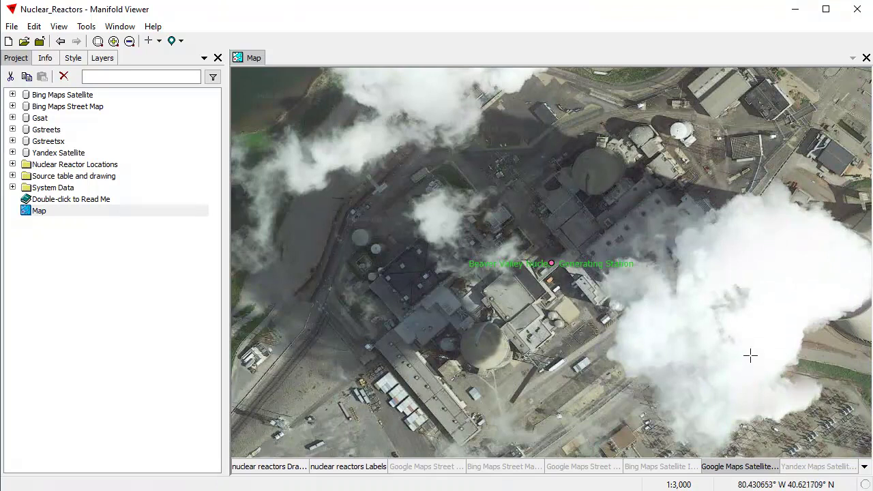
pyautogui.keyDown('shift'); pyautogui.click(653, 467); pyautogui.keyUp('shift')
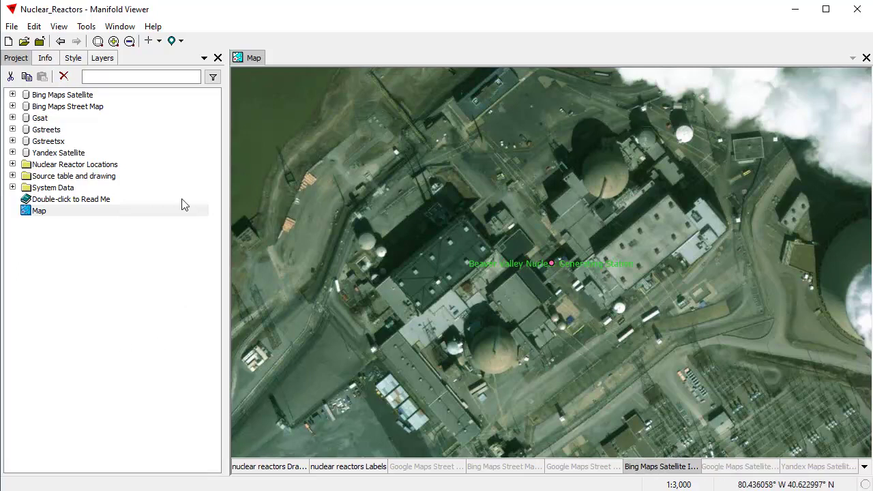
# - Go to the Bushehr Nuclear Power Plant location and examine the second reactor site southeast of the marked one
pyautogui.click(180, 42)
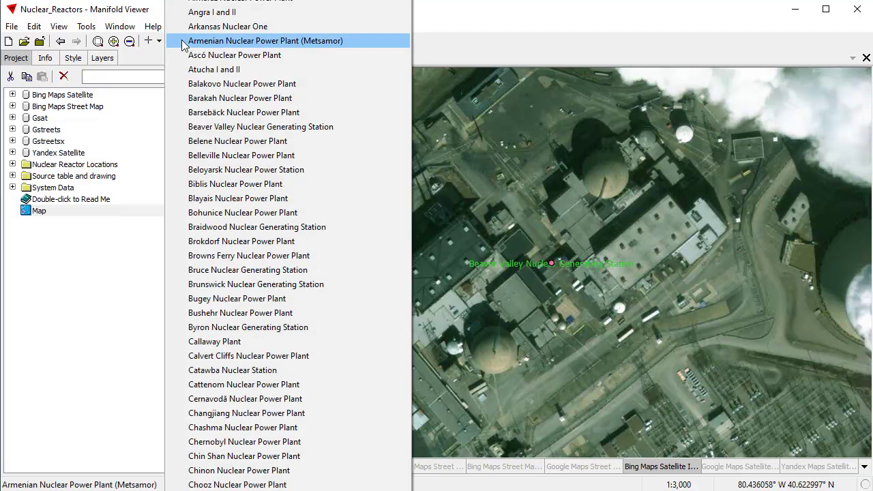
pyautogui.click(254, 312)
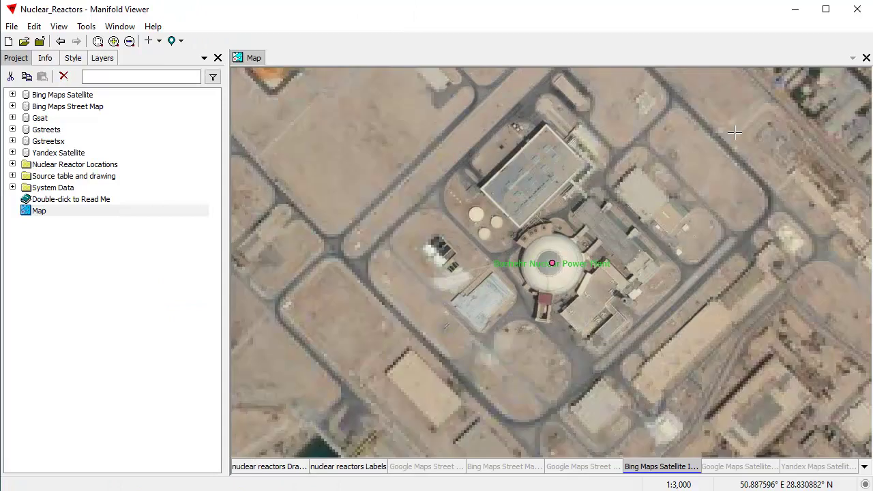
pyautogui.moveTo(754, 353); pyautogui.dragTo(569, 225)
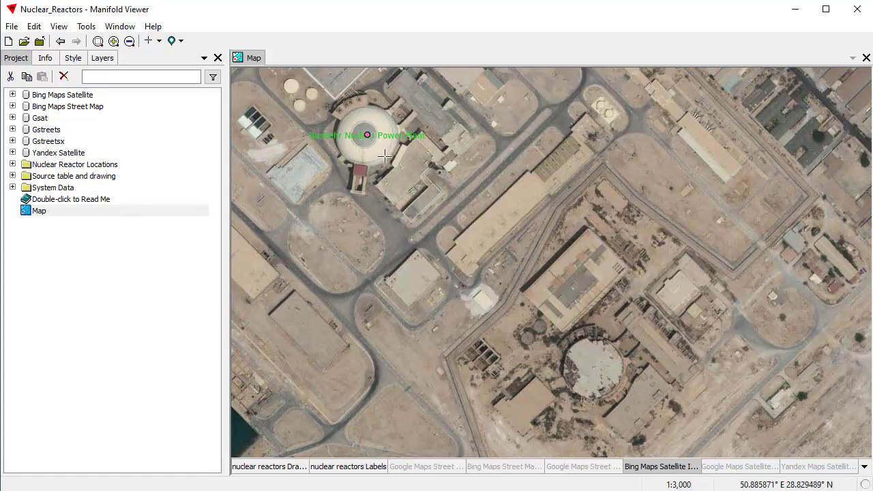
# - Replace the Bing satellite layer with Google satellite at Bushehr to compare both reactor sites, and turn the Bing layer back on
pyautogui.click(696, 469)
pyautogui.click(723, 470)
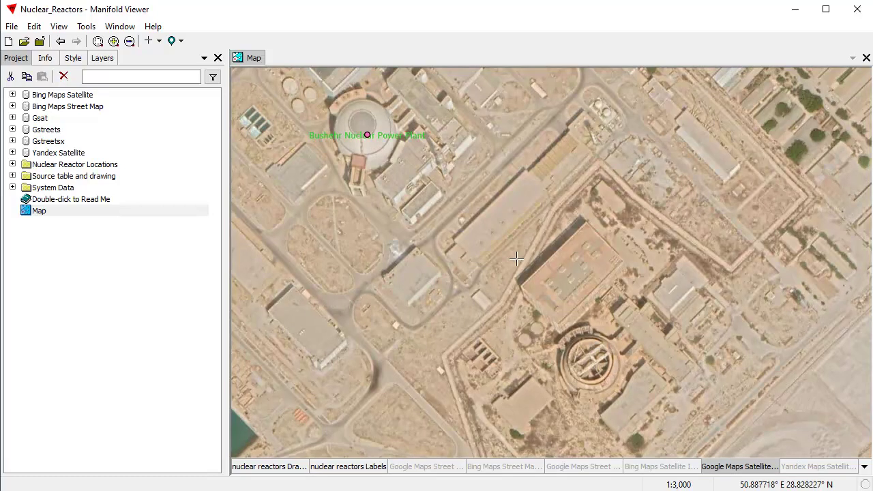
pyautogui.moveTo(418, 248); pyautogui.dragTo(534, 285)
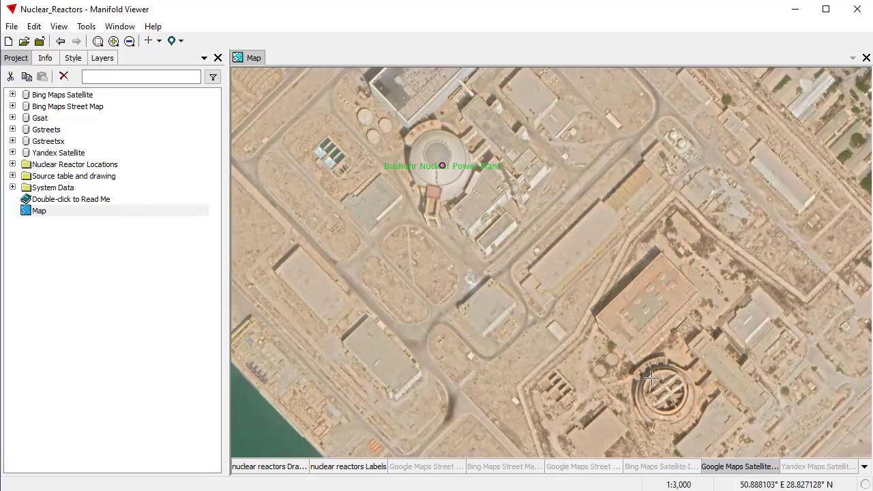
pyautogui.click(669, 467)
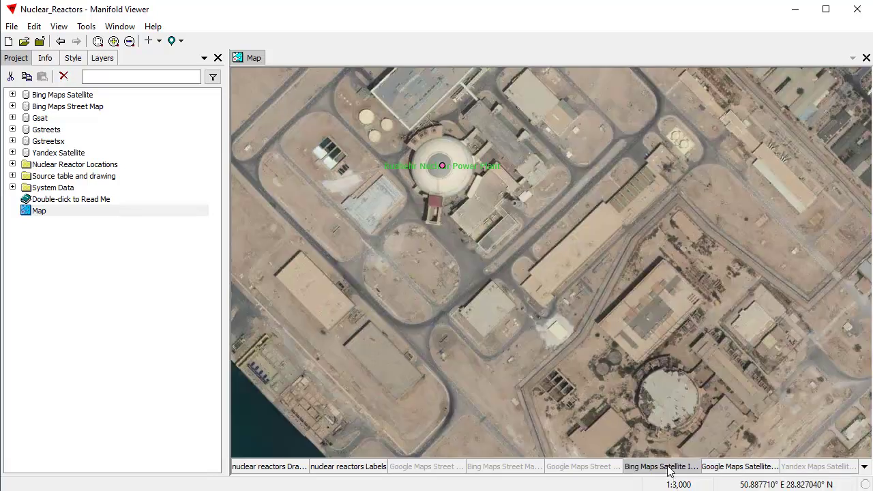
# - Go to the Blayais Nuclear Power Plant location and examine the Bing satellite imagery of the site and its surroundings
pyautogui.click(180, 43)
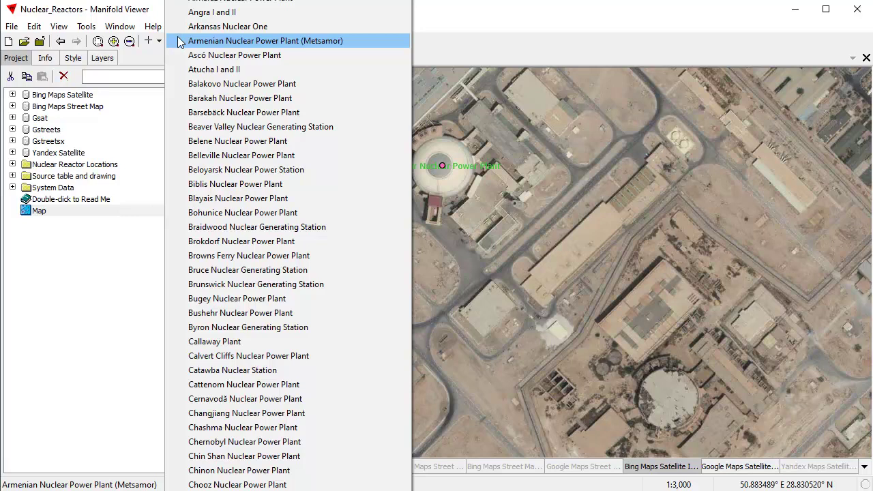
pyautogui.click(244, 202)
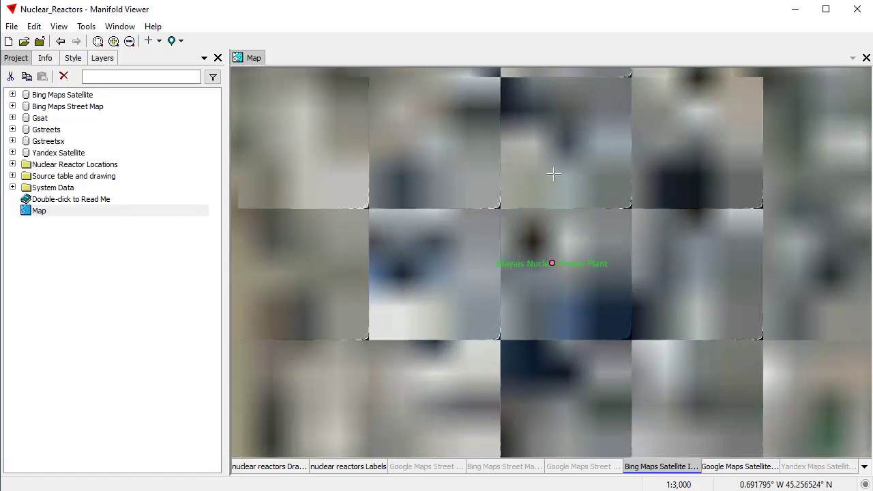
pyautogui.scroll(-2, 531, 275)
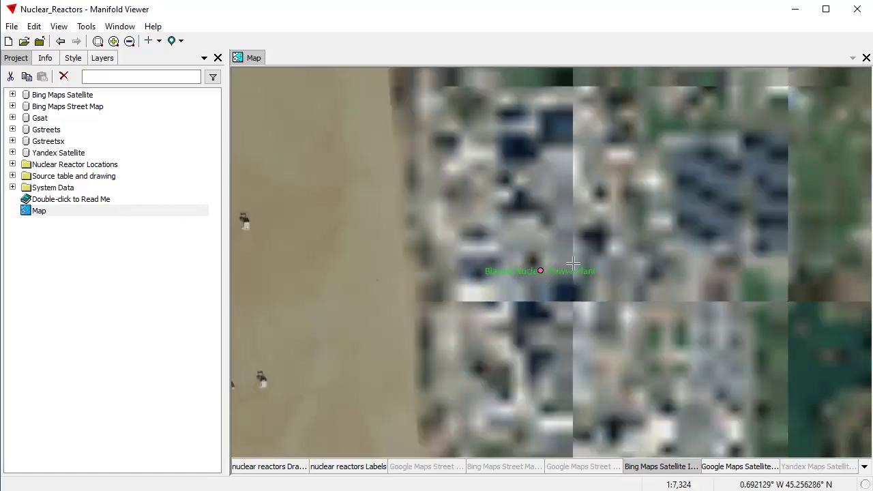
pyautogui.scroll(-2, 570, 261)
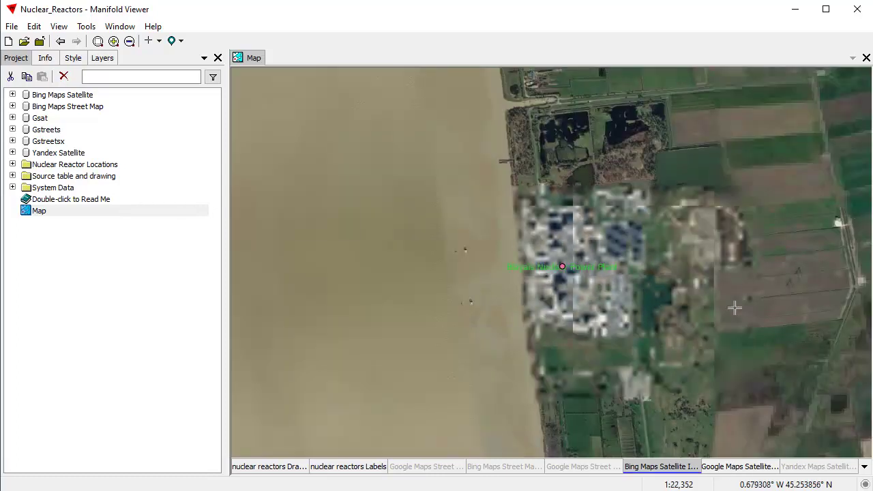
pyautogui.moveTo(646, 273); pyautogui.dragTo(544, 246)
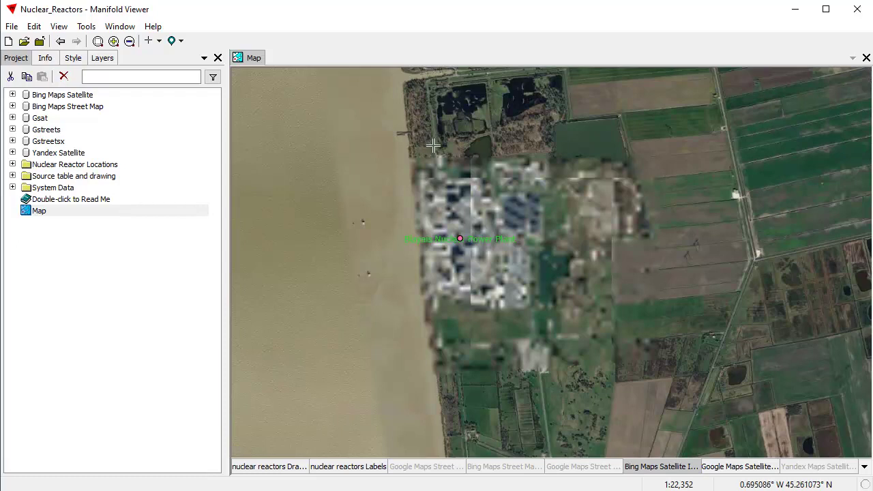
pyautogui.scroll(1, 469, 170)
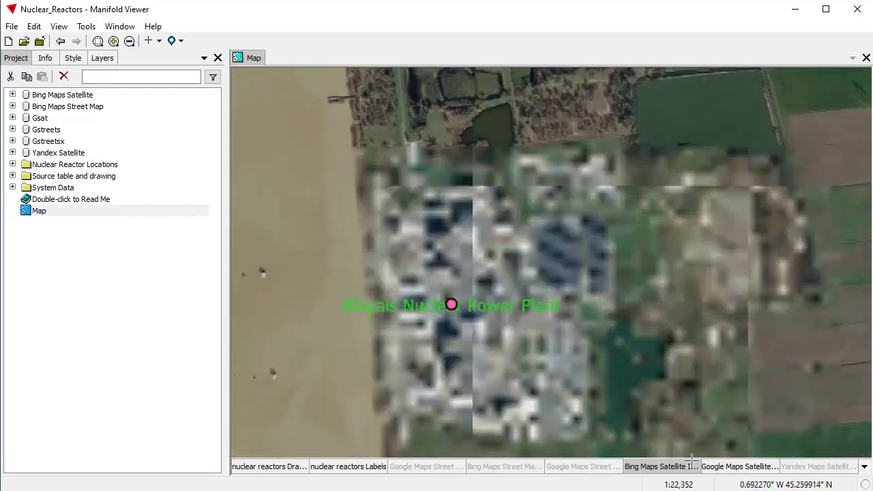
pyautogui.moveTo(570, 312); pyautogui.dragTo(562, 289)
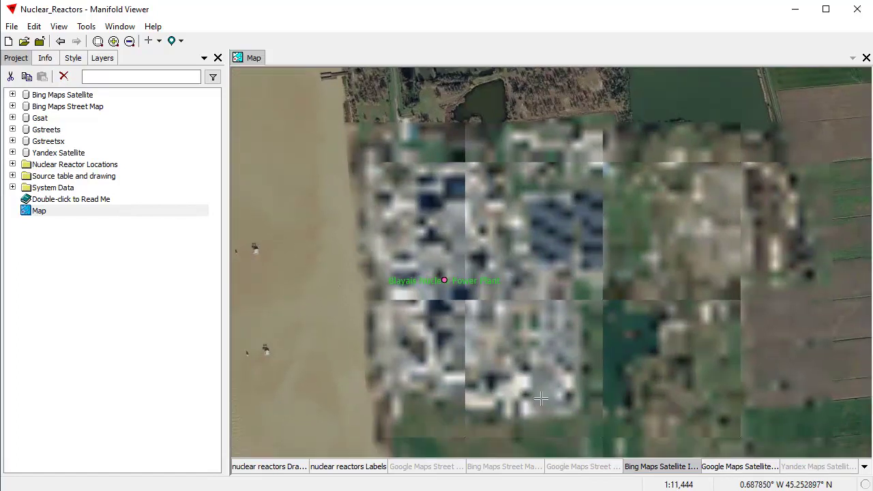
# - Turn off the Bing and Google satellite layers and turn on the Yandex satellite layer to examine the Blayais reactors
pyautogui.click(672, 468)
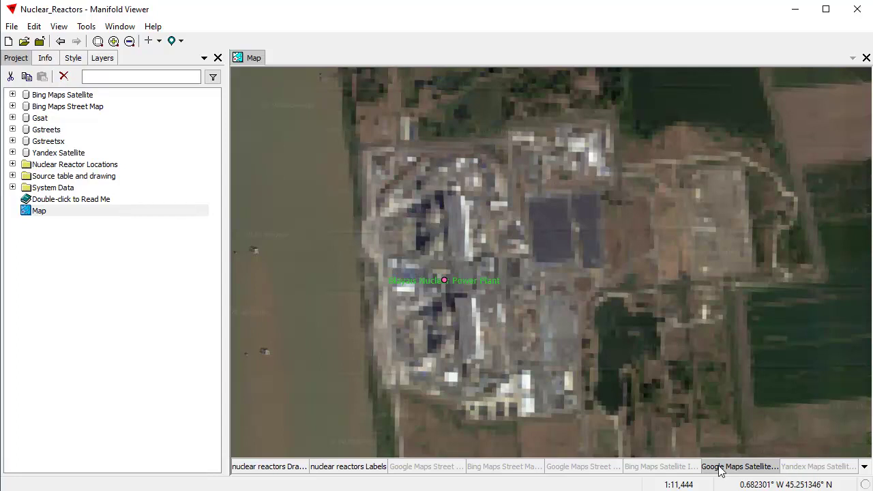
pyautogui.keyDown('shift'); pyautogui.click(759, 471); pyautogui.keyUp('shift')
pyautogui.keyDown('shift'); pyautogui.click(808, 471); pyautogui.keyUp('shift')
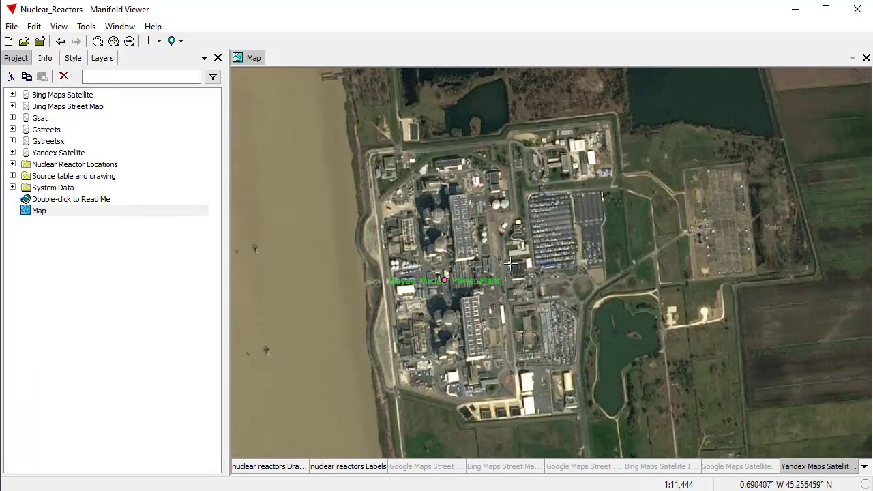
pyautogui.moveTo(503, 271); pyautogui.dragTo(510, 258)
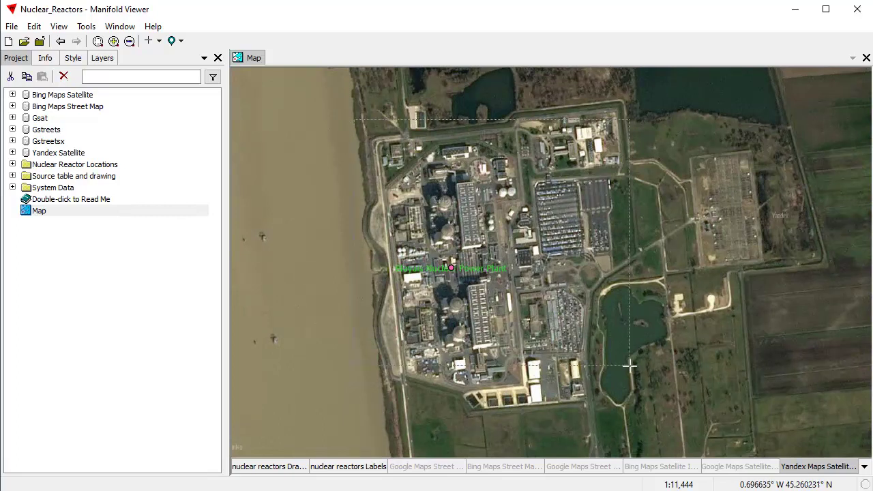
pyautogui.scroll(1, 631, 363)
pyautogui.moveTo(503, 255); pyautogui.dragTo(507, 288)
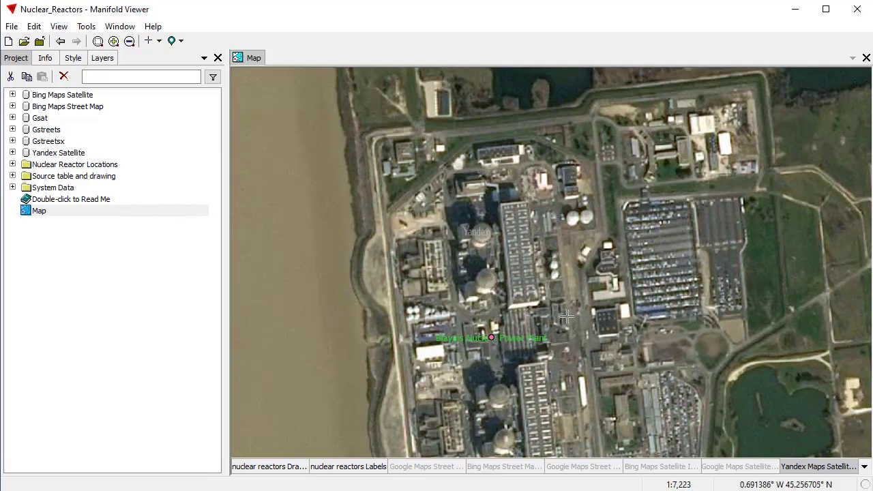
pyautogui.scroll(1, 505, 257)
pyautogui.scroll(-2, 510, 253)
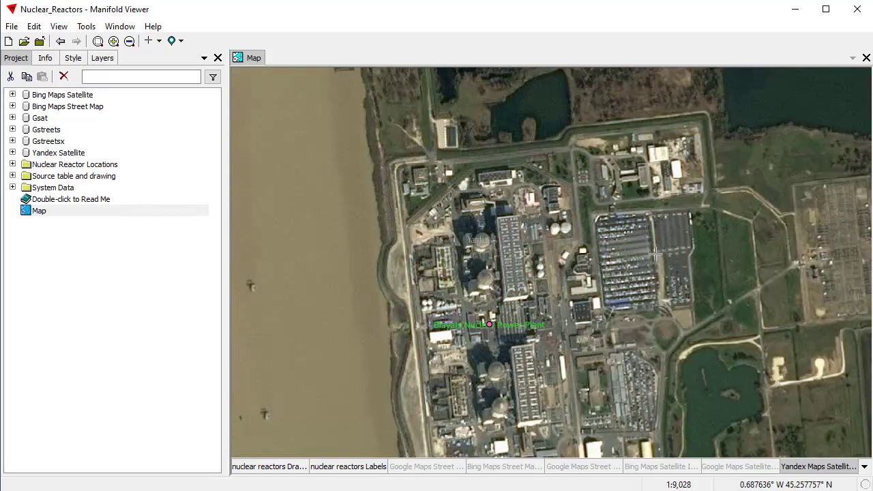
pyautogui.moveTo(515, 397); pyautogui.dragTo(528, 308)
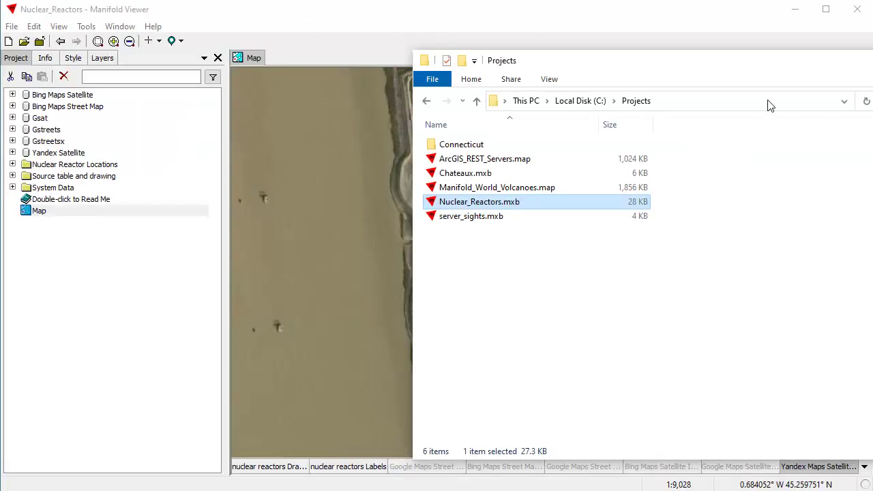
# - Link ArcGIS_REST_Servers.map from the Projects folder into the Nuclear_Reactors project
pyautogui.moveTo(823, 68); pyautogui.dragTo(854, 49)
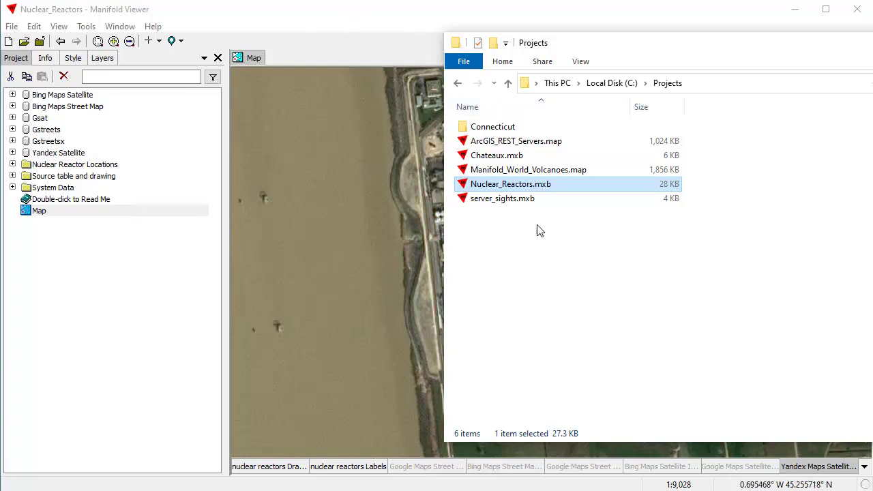
pyautogui.click(414, 21)
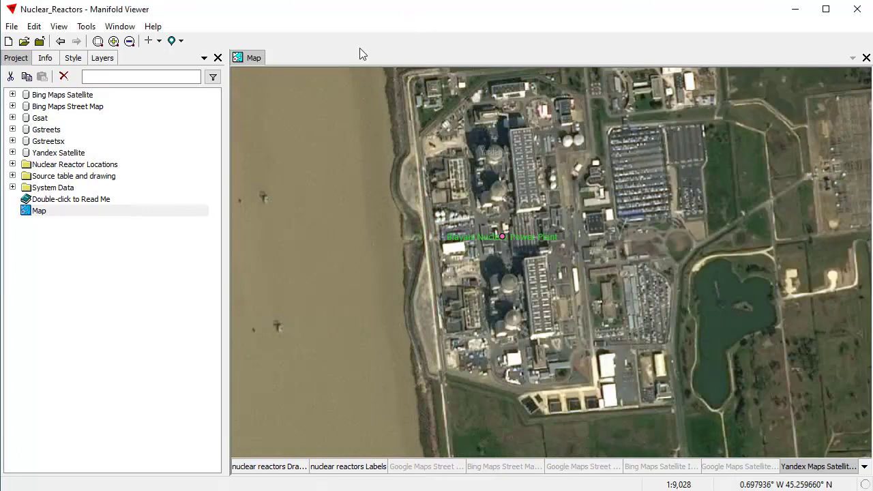
pyautogui.click(12, 27)
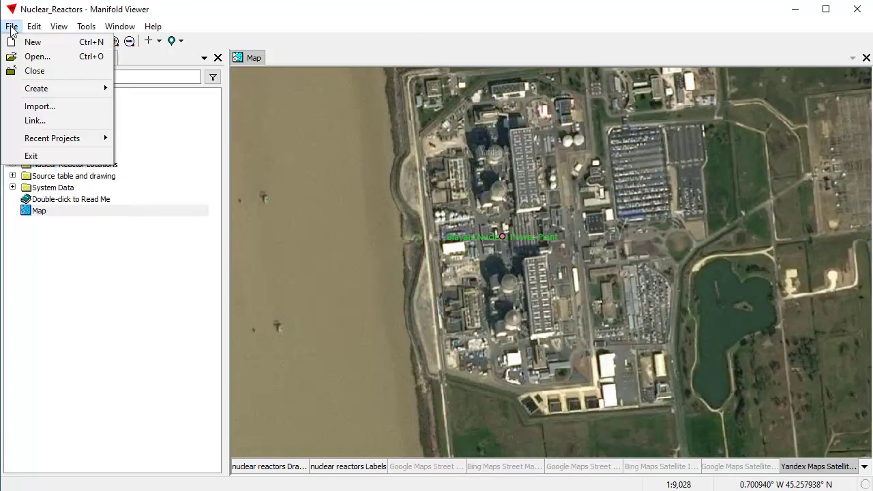
pyautogui.click(54, 121)
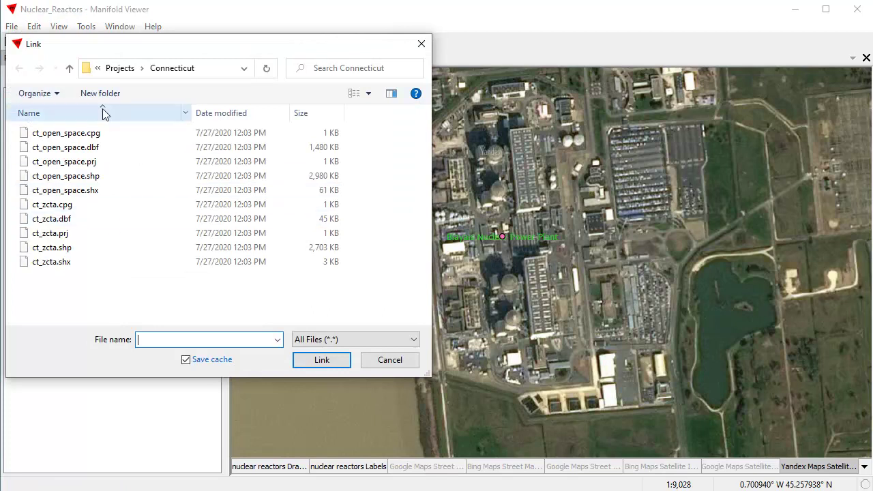
pyautogui.click(70, 67)
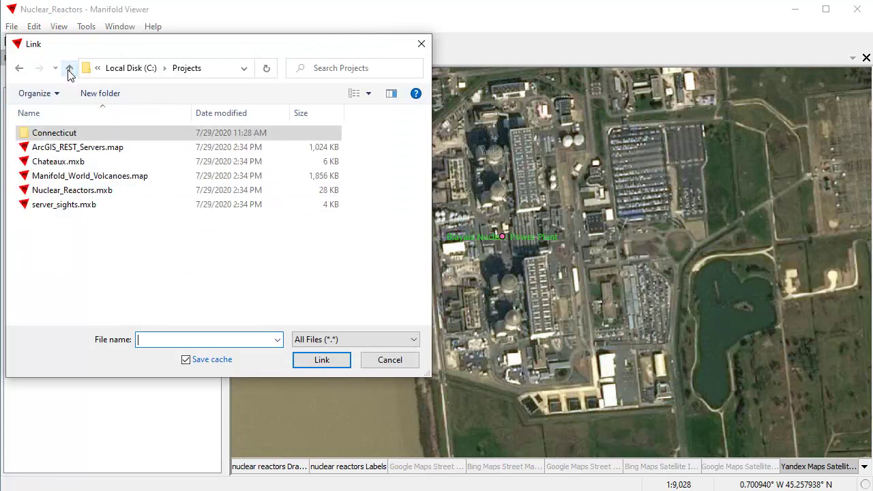
pyautogui.click(117, 148)
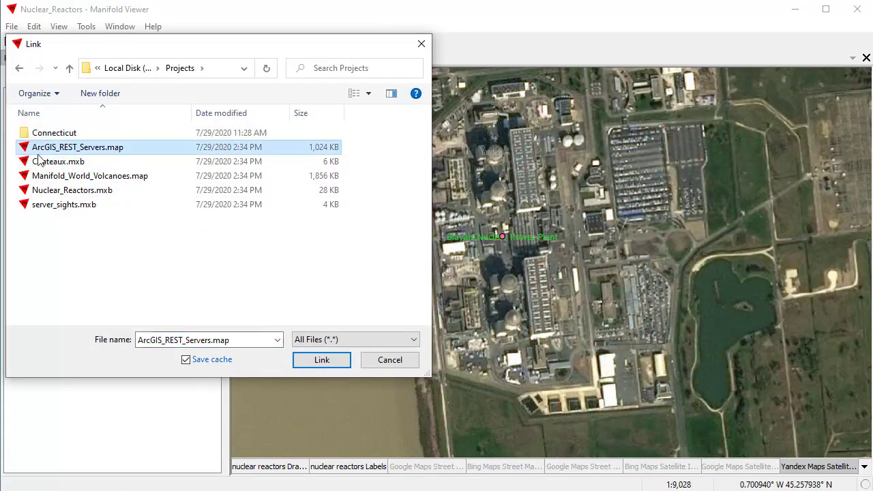
pyautogui.click(322, 359)
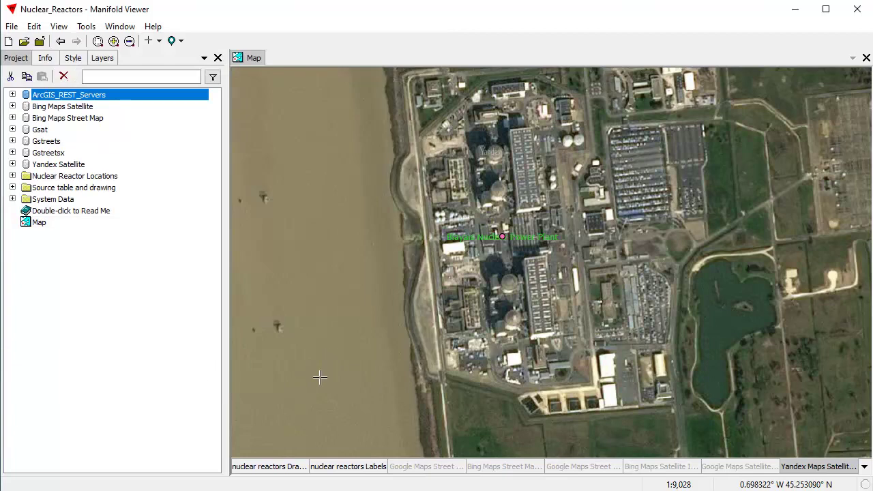
# - Expand the linked ArcGIS_REST_Servers data source and add the Layers Image of Canvas world dark gray base to the map
pyautogui.click(12, 95)
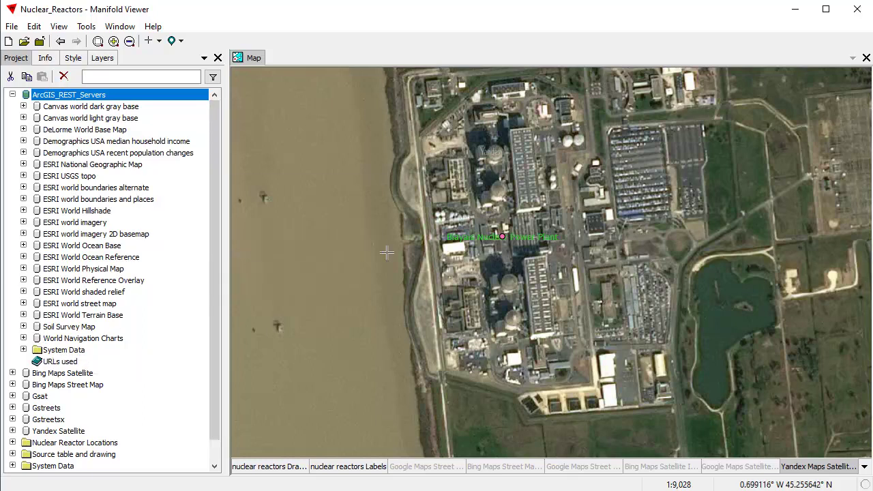
pyautogui.hotkey('alt', 'Tab')
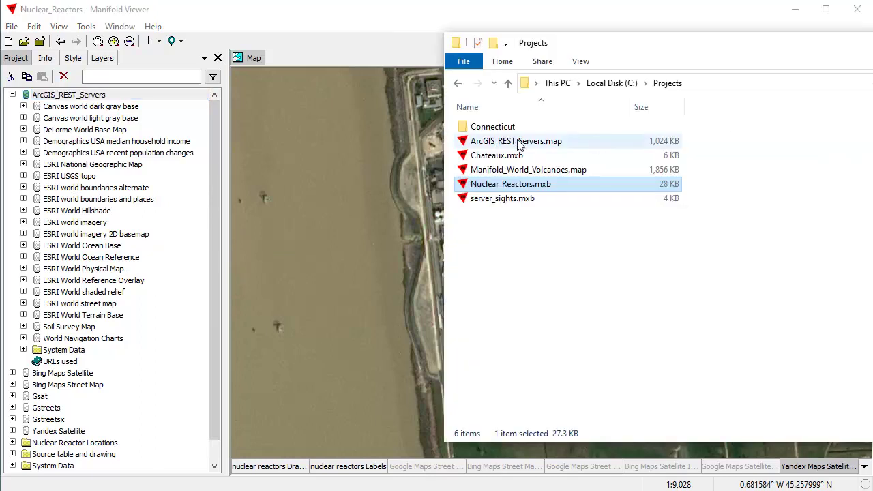
pyautogui.hotkey('alt', 'Tab')
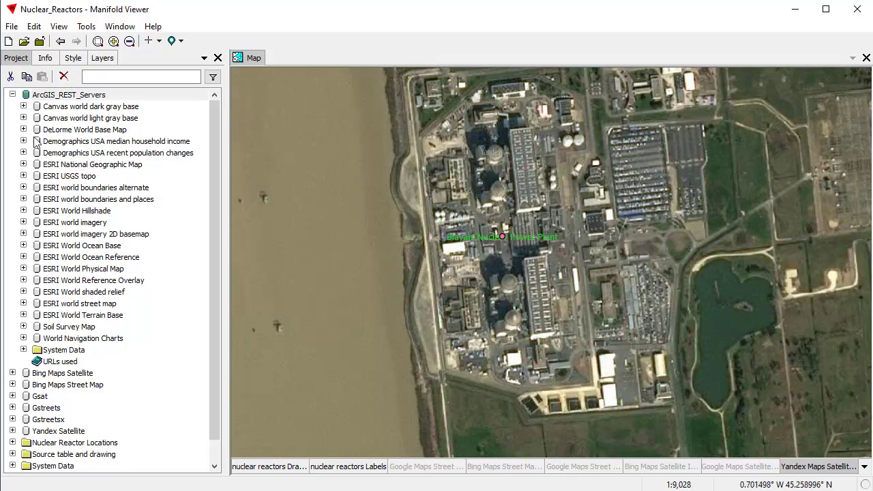
pyautogui.click(24, 107)
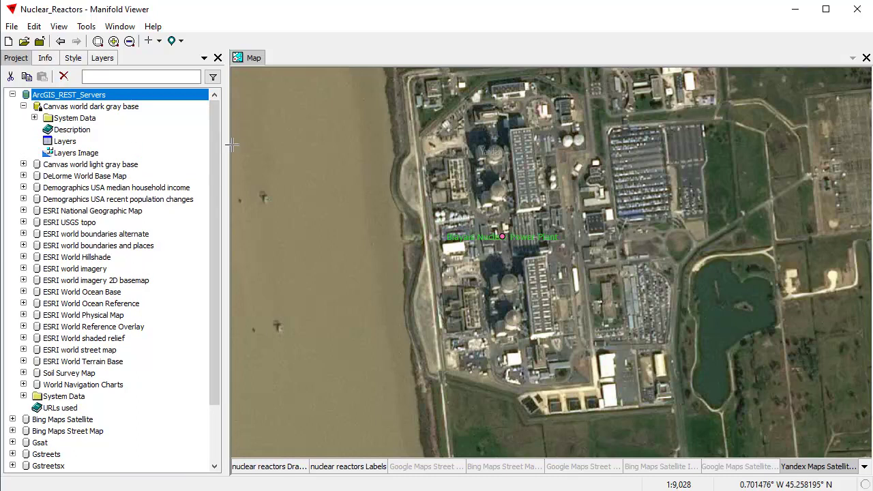
pyautogui.click(88, 156)
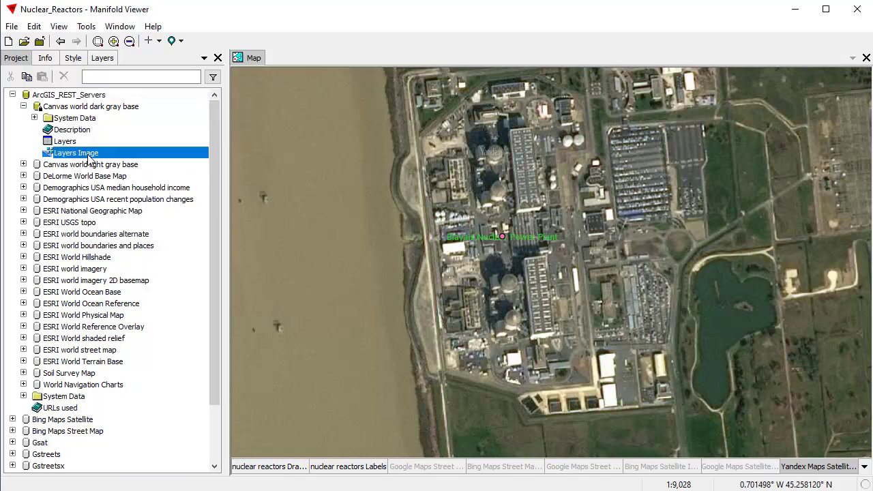
pyautogui.moveTo(115, 176); pyautogui.dragTo(670, 240)
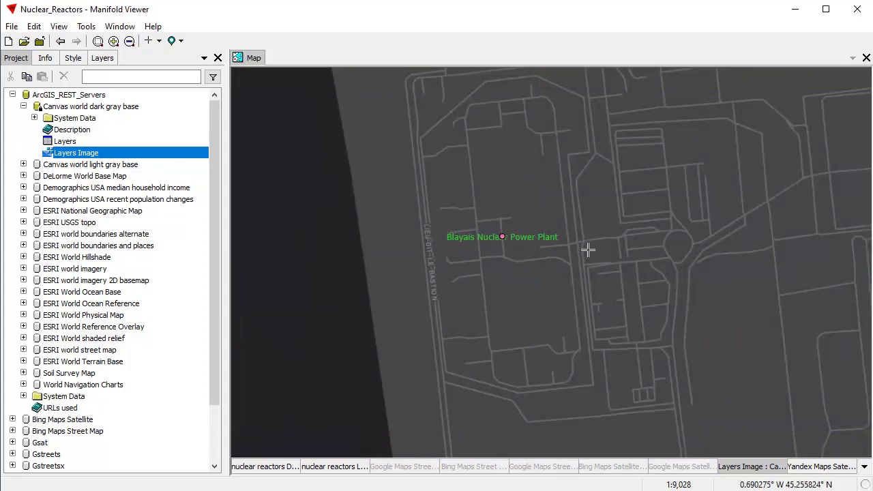
# - Show the reactors across western Europe on the dark gray base and turn off the nuclear reactors Labels layer
pyautogui.scroll(-5, 589, 250)
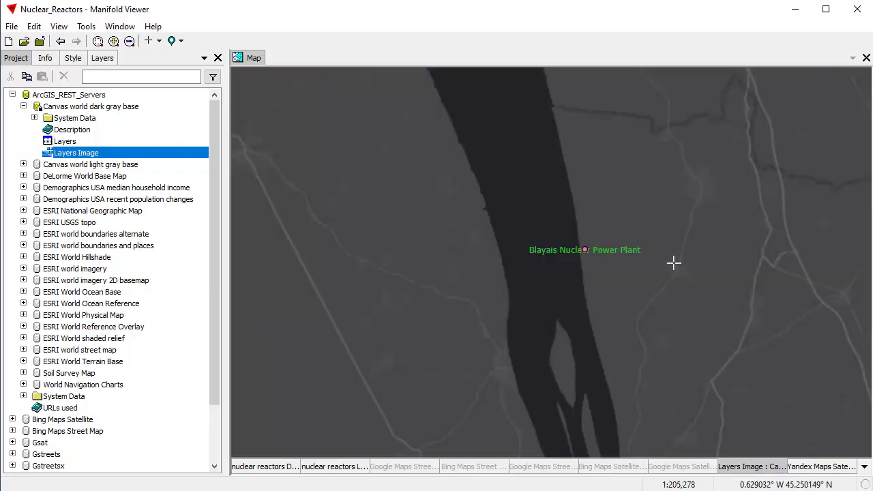
pyautogui.scroll(-7, 674, 262)
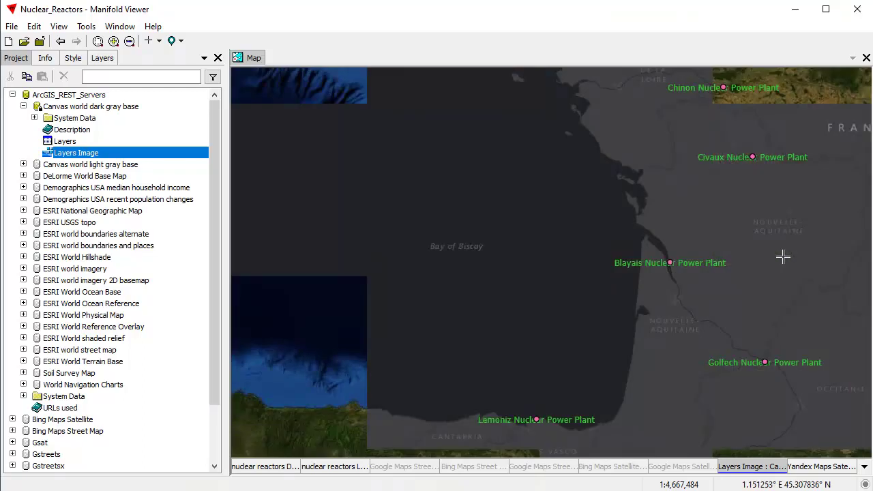
pyautogui.moveTo(781, 255); pyautogui.dragTo(502, 225)
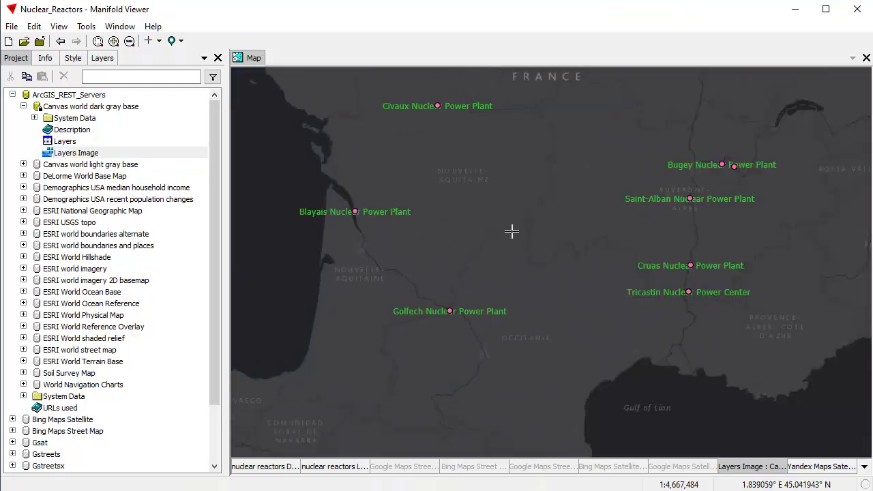
pyautogui.scroll(-3, 507, 217)
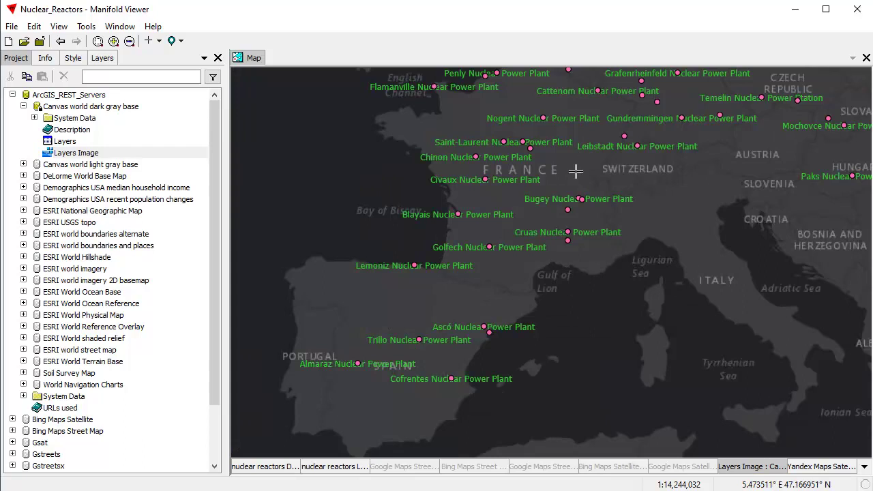
pyautogui.moveTo(576, 171); pyautogui.dragTo(607, 335)
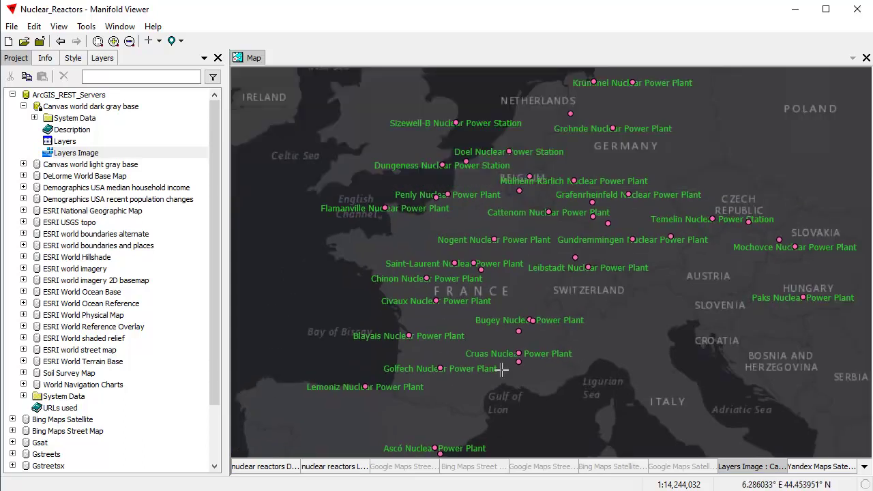
pyautogui.keyDown('shift'); pyautogui.click(332, 467); pyautogui.keyUp('shift')
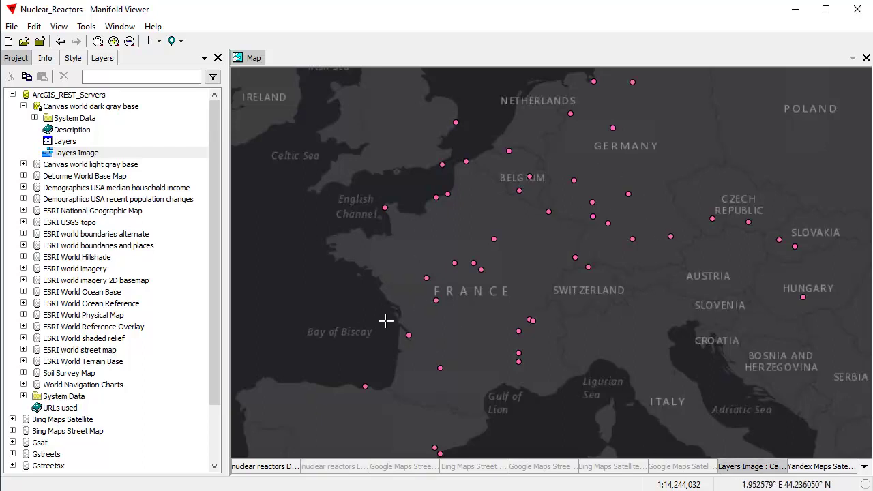
# - Expand the ESRI National Geographic Map data source and add its Layers Image to the map
pyautogui.click(23, 210)
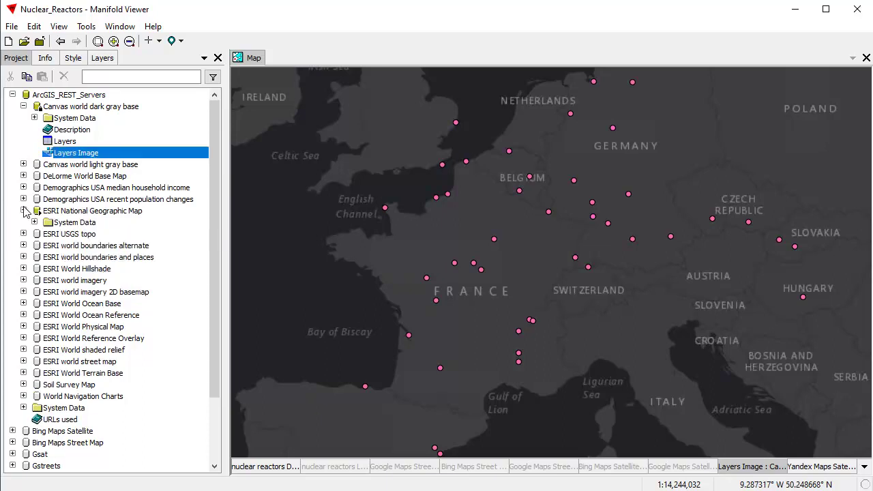
pyautogui.click(109, 258)
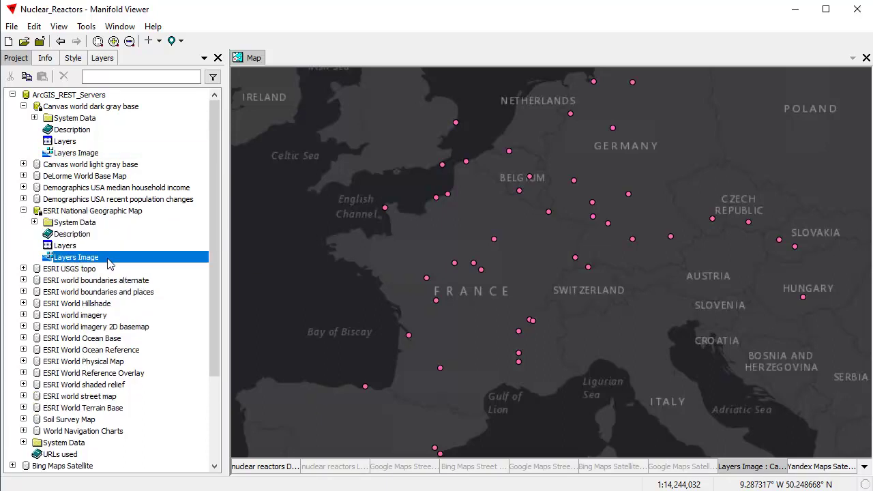
pyautogui.moveTo(601, 226); pyautogui.dragTo(601, 227)
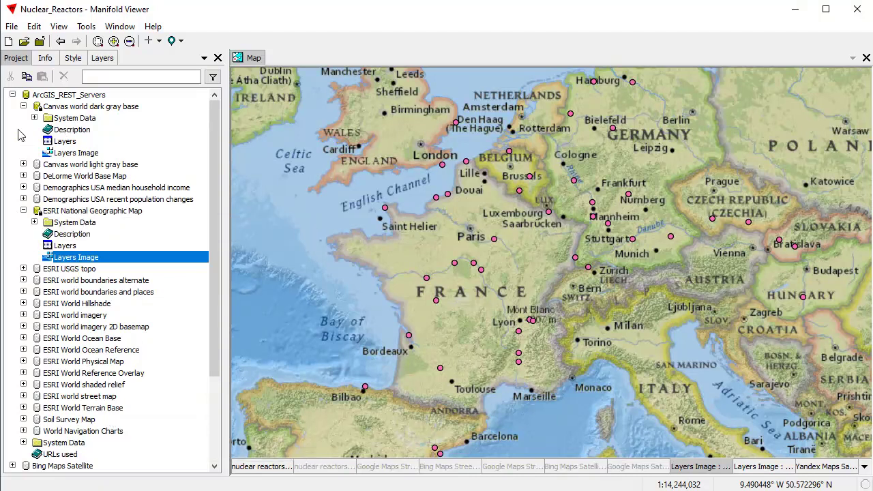
# - Collapse the Canvas world dark gray base and ESRI National Geographic Map data sources and turn off the National Geographic layer
pyautogui.click(23, 107)
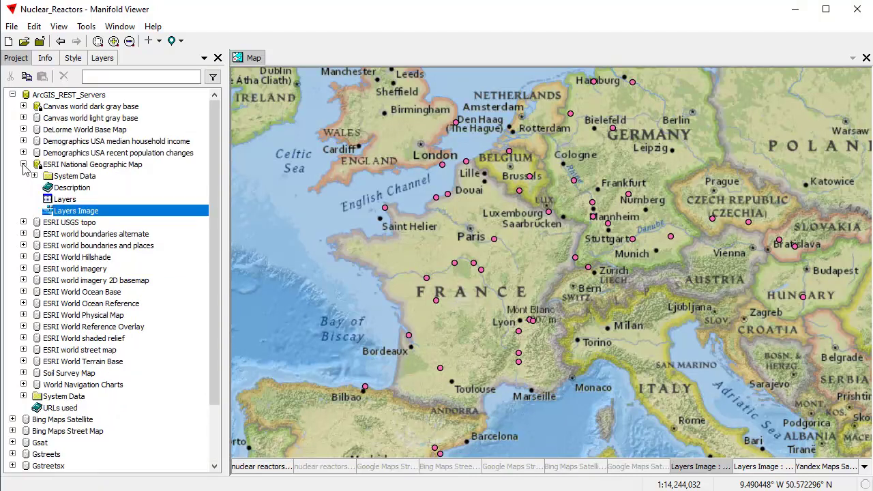
pyautogui.click(23, 165)
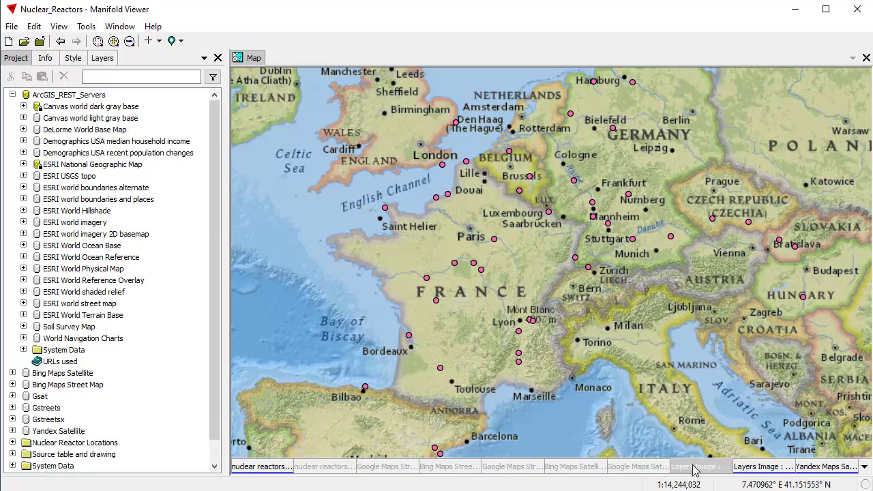
pyautogui.click(694, 468)
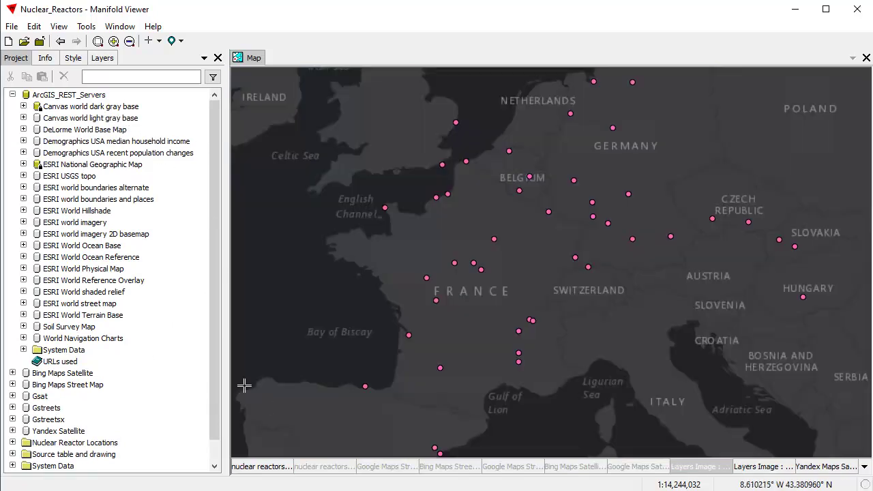
# - Add the Canvas world dark gray base data source to the Favorites list
pyautogui.rightClick(68, 109)
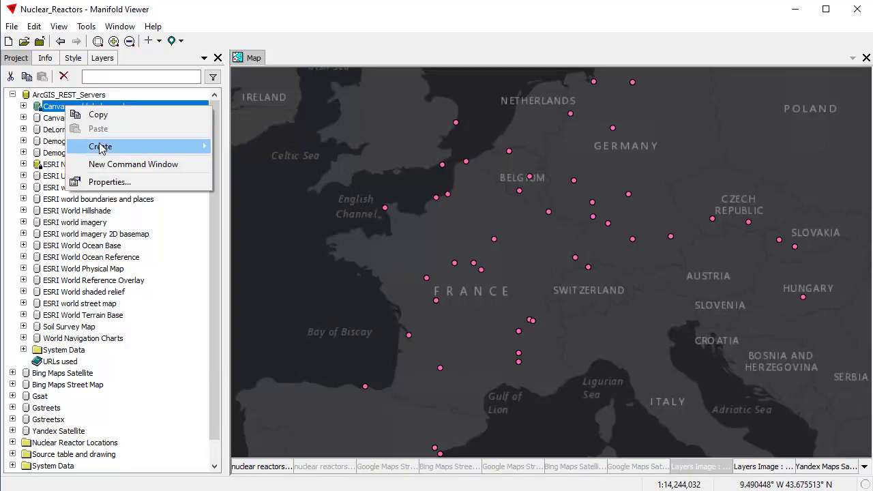
pyautogui.moveTo(109, 146)
pyautogui.moveTo(291, 296)
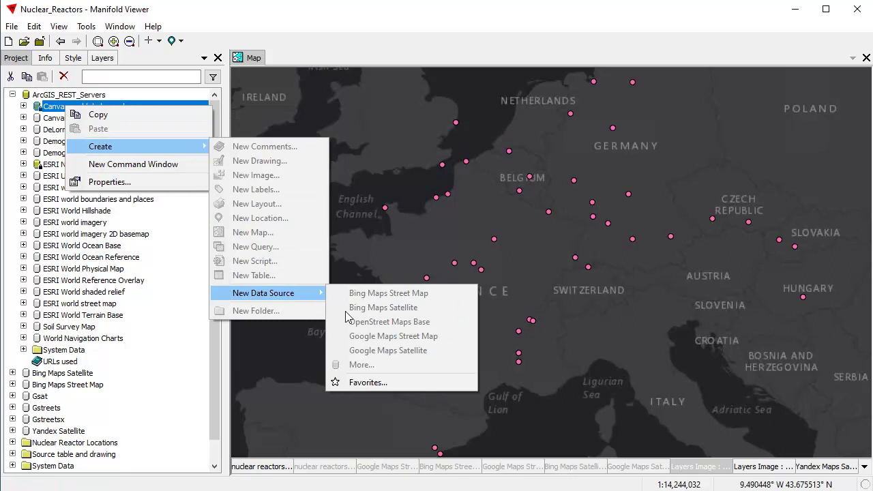
pyautogui.click(386, 382)
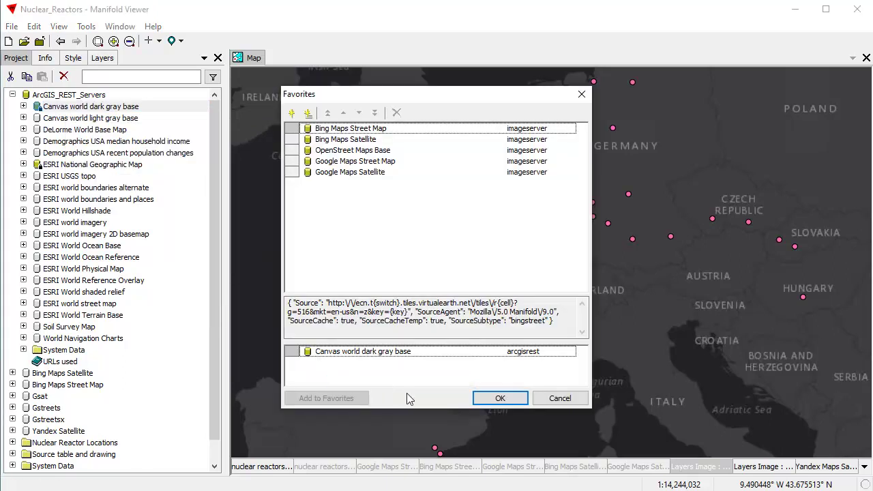
pyautogui.click(373, 352)
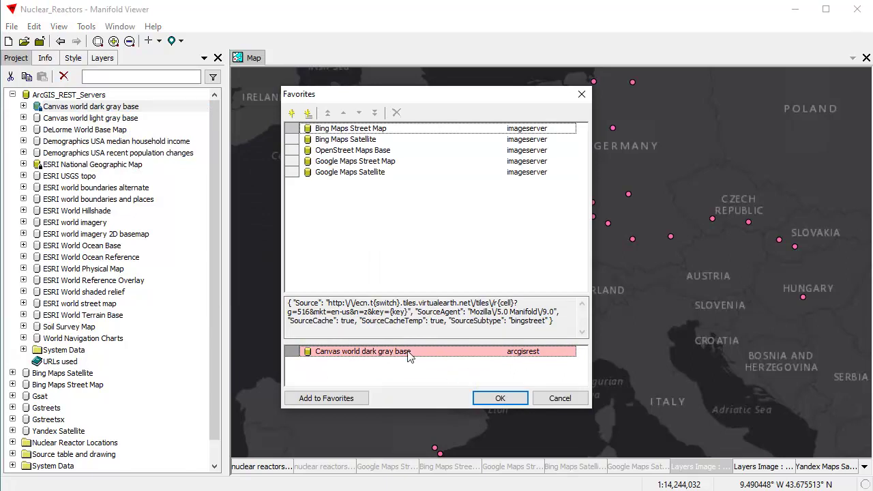
pyautogui.click(343, 403)
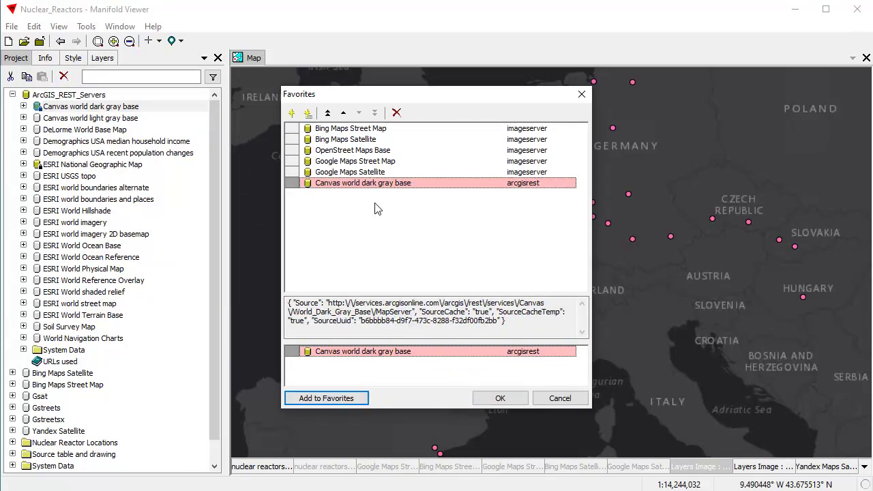
pyautogui.click(503, 400)
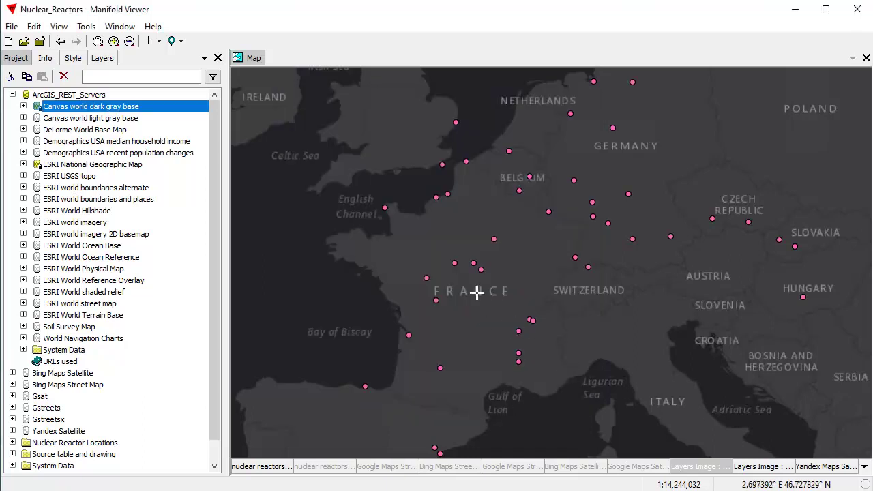
# - Remove the dark gray base and National Geographic Layers Image layers from the map
pyautogui.rightClick(744, 467)
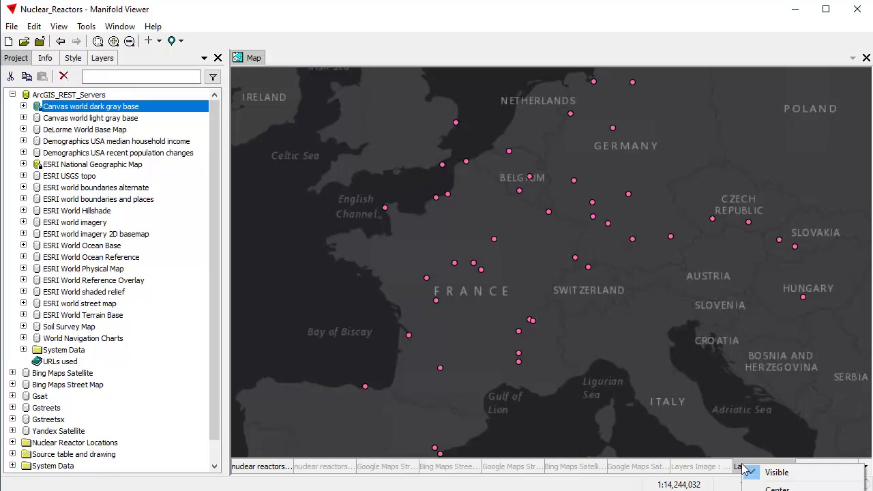
pyautogui.click(767, 472)
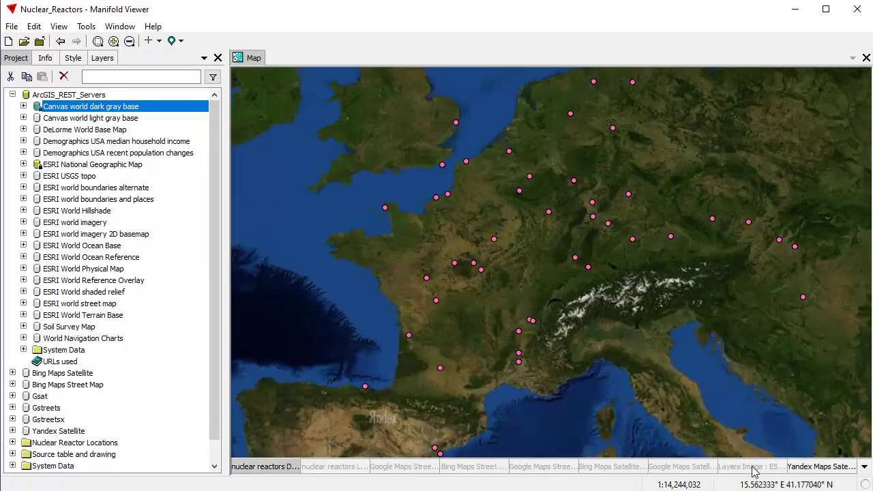
pyautogui.rightClick(752, 470)
pyautogui.click(784, 475)
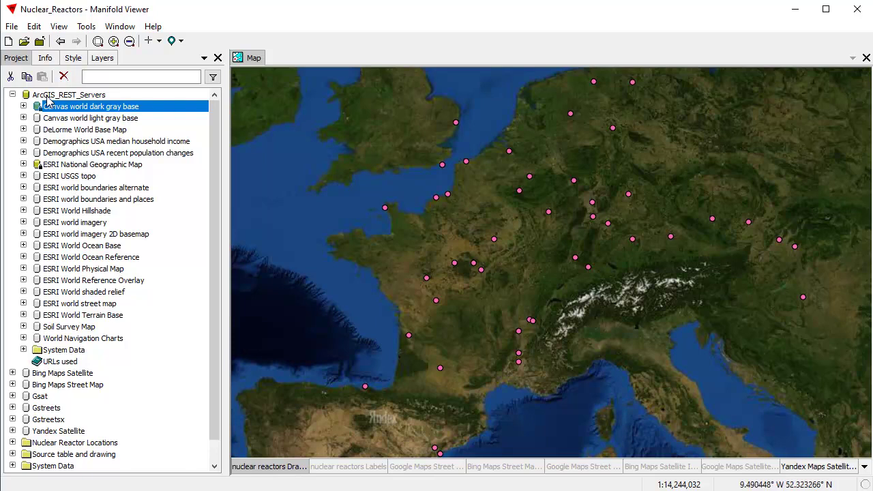
# - Collapse the linked ArcGIS_REST_Servers data source and delete it from the project
pyautogui.click(13, 95)
pyautogui.click(46, 97)
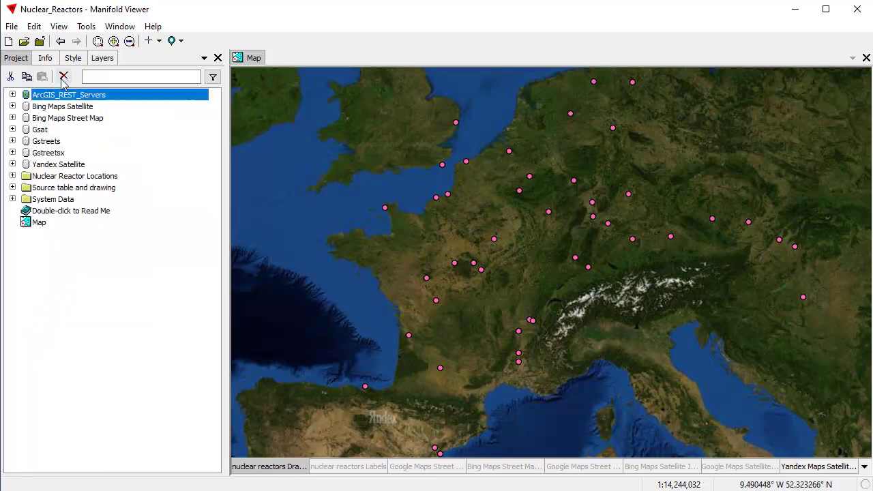
pyautogui.click(63, 76)
pyautogui.click(491, 280)
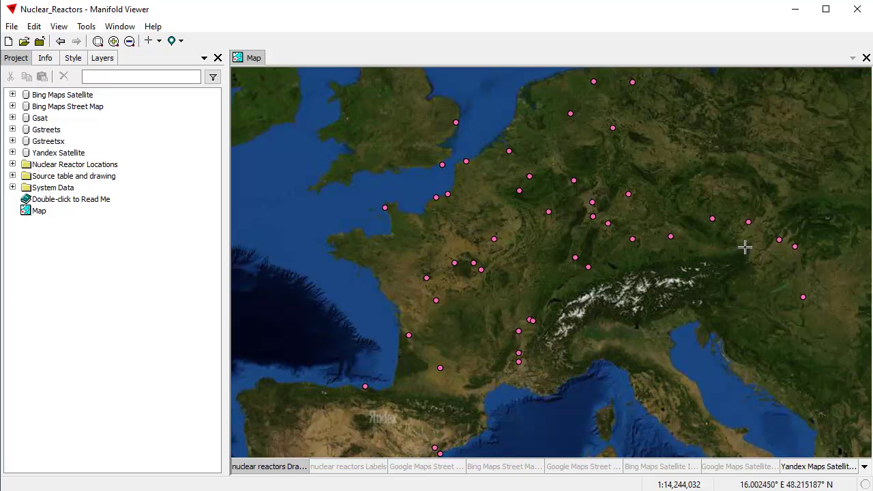
# - Create a new data source in the project from the Canvas world dark gray base favorite
pyautogui.rightClick(147, 256)
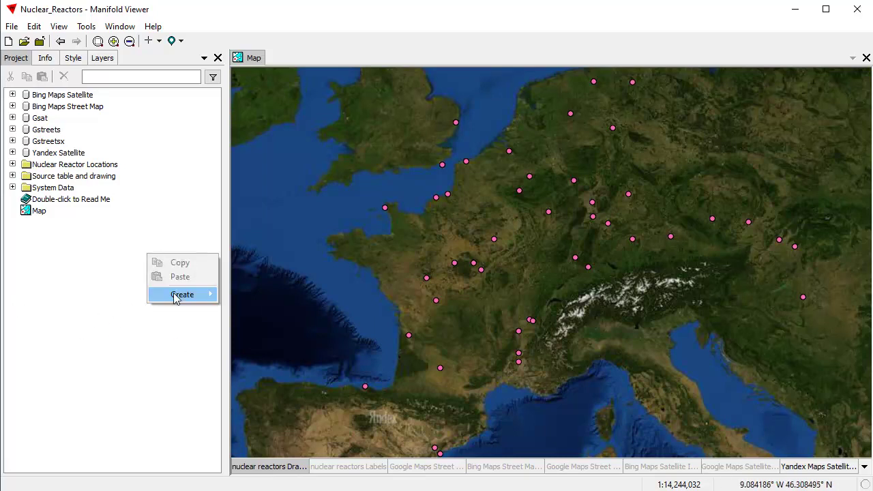
pyautogui.moveTo(175, 296)
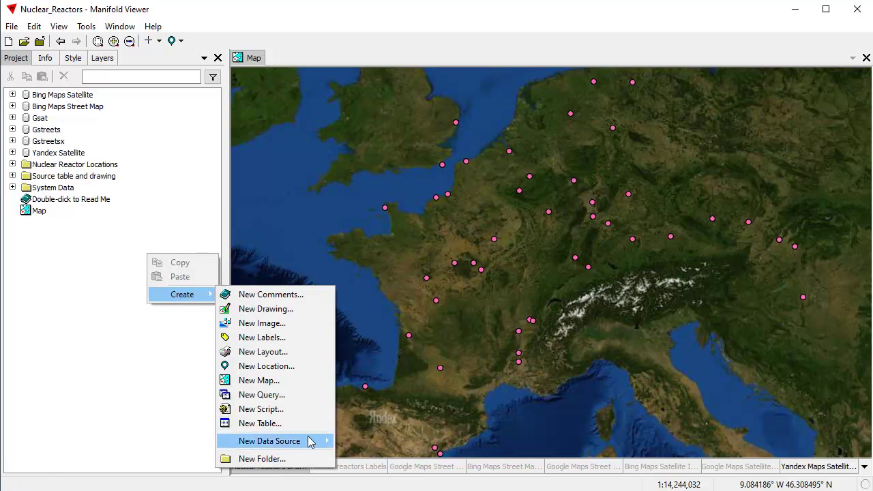
pyautogui.click(11, 26)
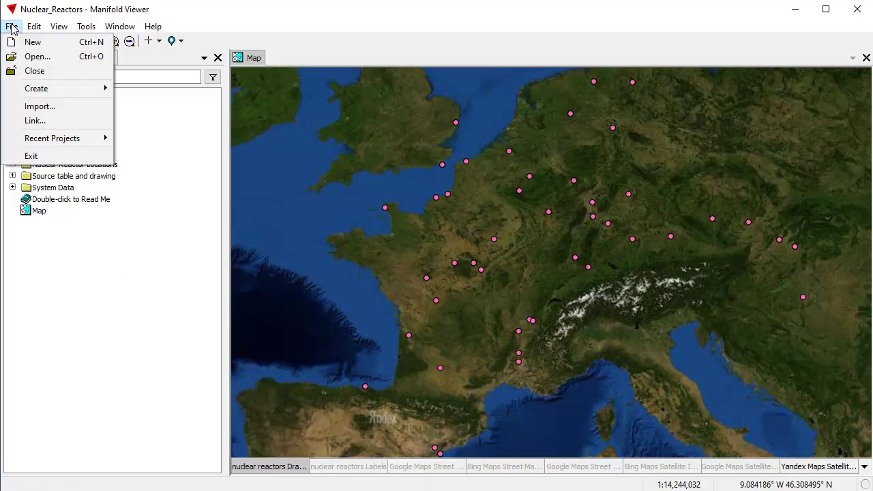
pyautogui.moveTo(48, 91)
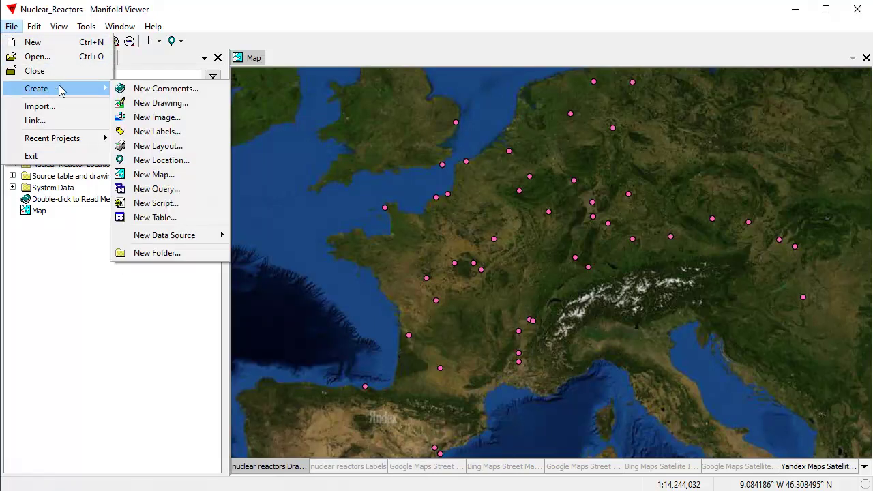
pyautogui.moveTo(210, 239)
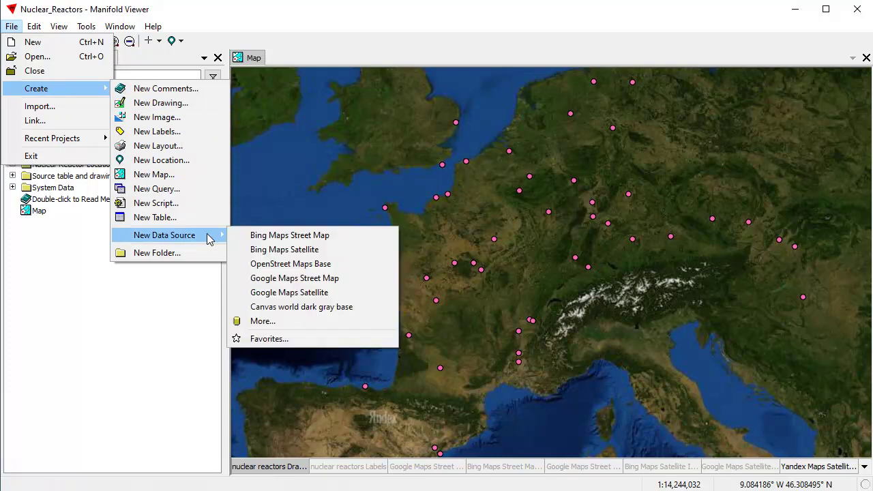
pyautogui.click(313, 309)
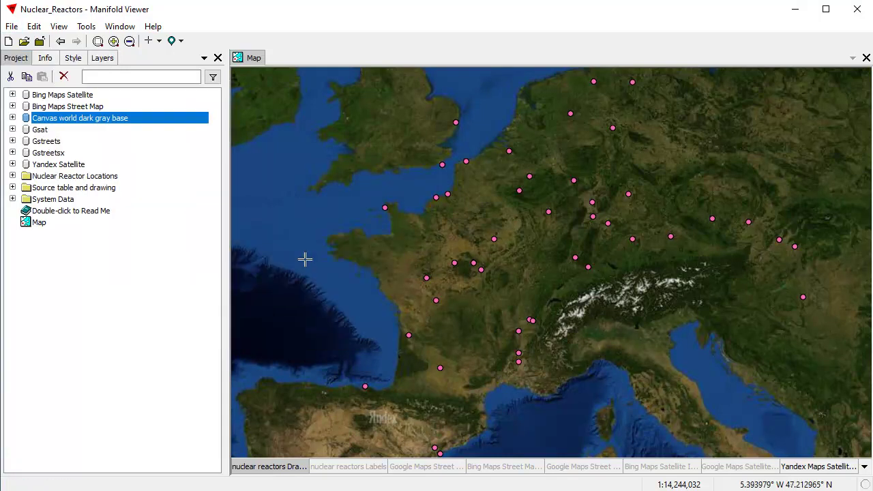
# - Add the Layers Image of the new Canvas world dark gray base data source to the map, below the nuclear reactors drawing and labels layers
pyautogui.click(13, 118)
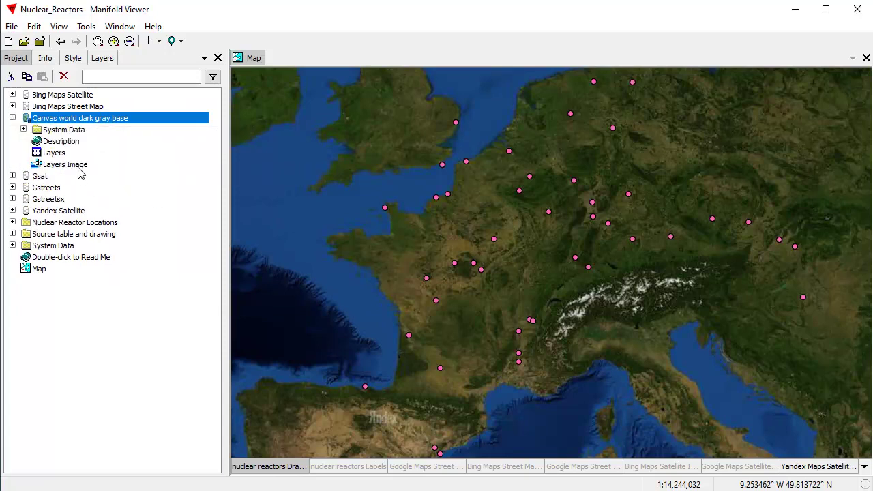
pyautogui.click(77, 166)
pyautogui.moveTo(111, 168); pyautogui.dragTo(497, 206)
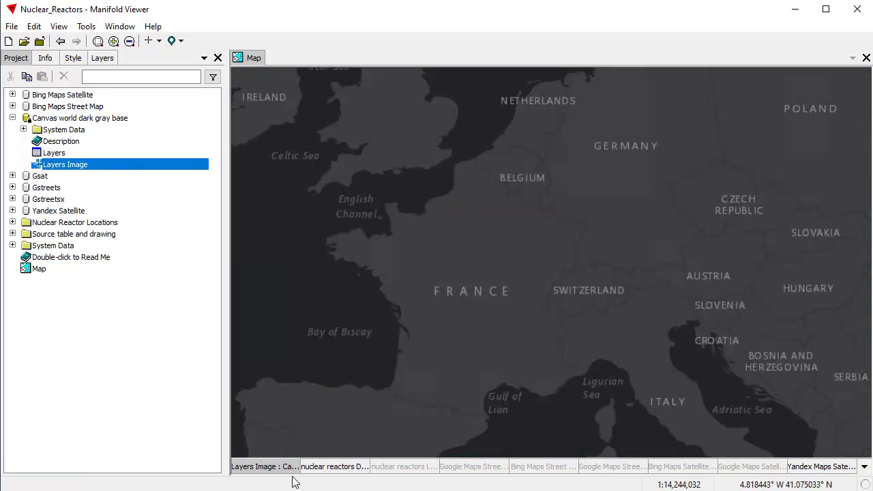
pyautogui.moveTo(287, 472); pyautogui.dragTo(405, 470)
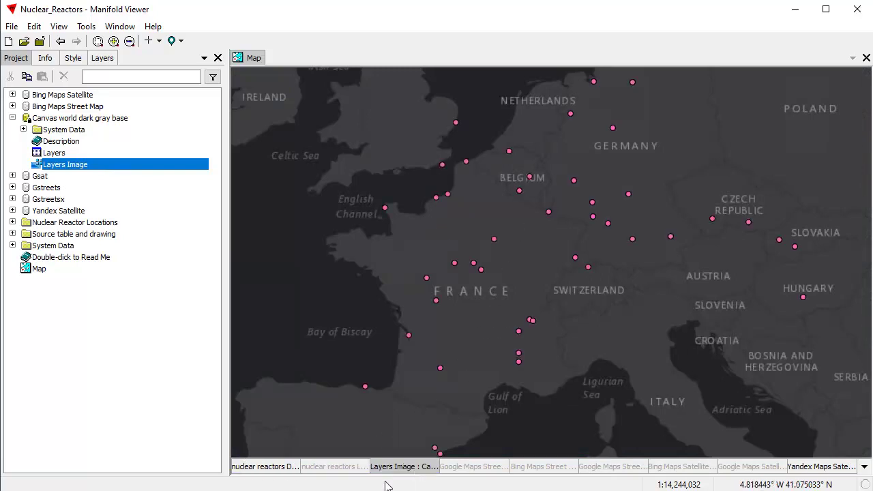